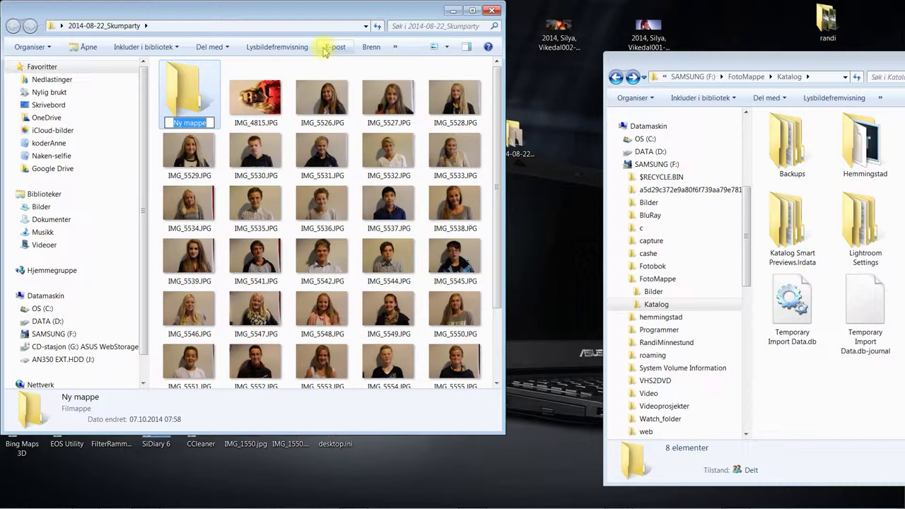
# Name the new folder in 2014-08-22_Skumparty passfoto and close the folder window.
pyautogui.write('to')
pyautogui.press('Return')
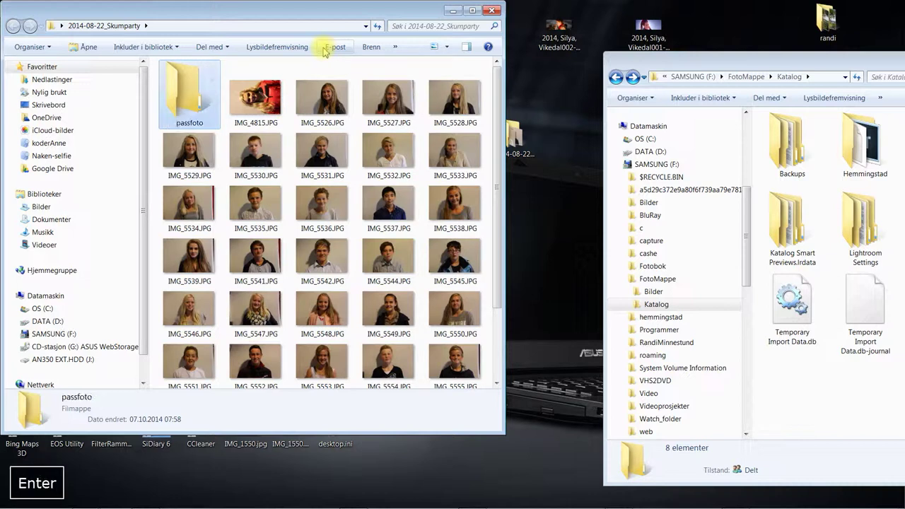
pyautogui.click(493, 10)
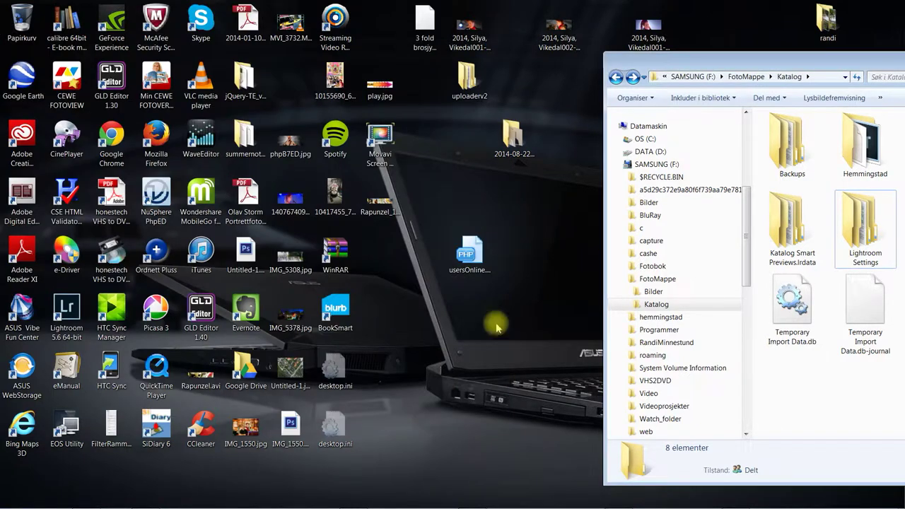
# Switch to Photoshop and display the Actions panel.
pyautogui.moveTo(499, 503)
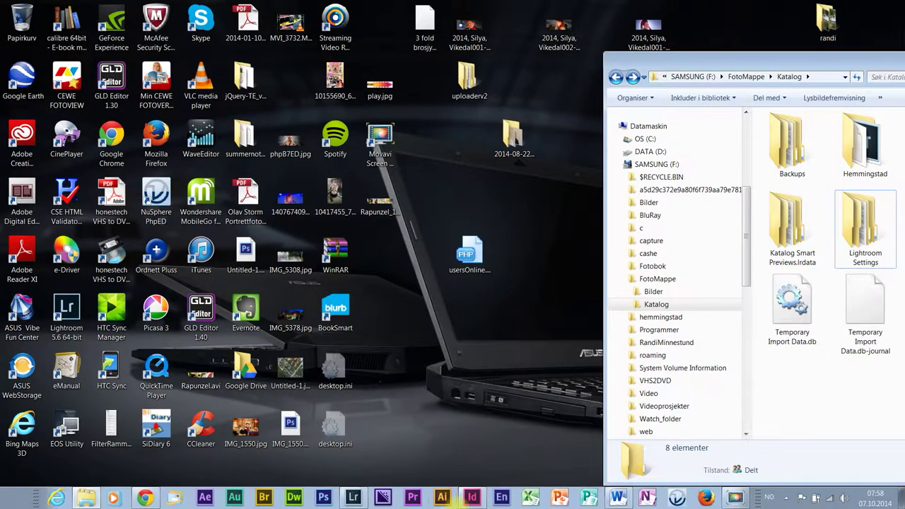
pyautogui.click(324, 499)
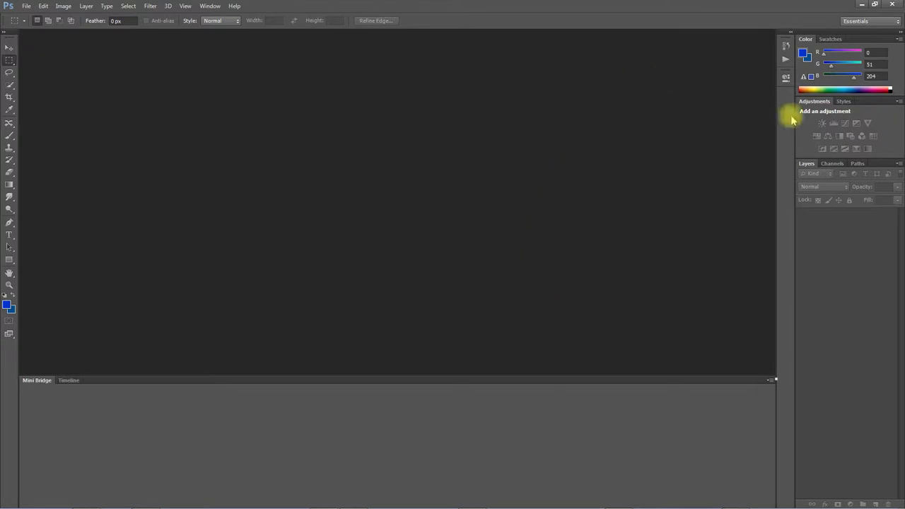
pyautogui.click(213, 7)
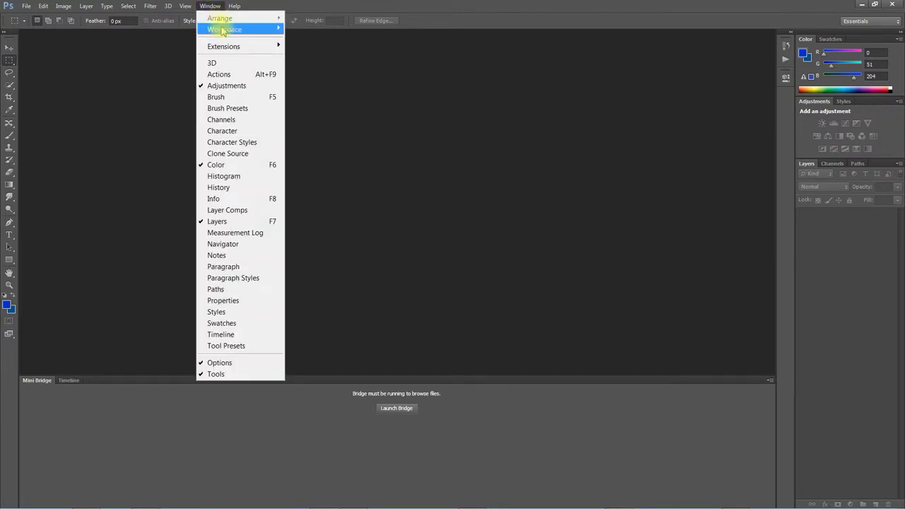
pyautogui.click(225, 77)
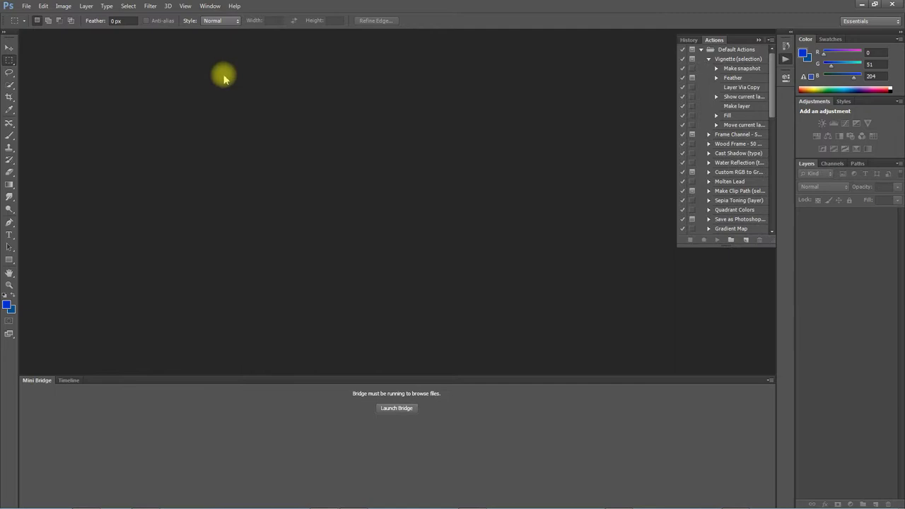
# Create a new action named BeskjærOgSkaler3x4 in the Default Actions set and start recording it.
pyautogui.scroll(-3, 739, 212)
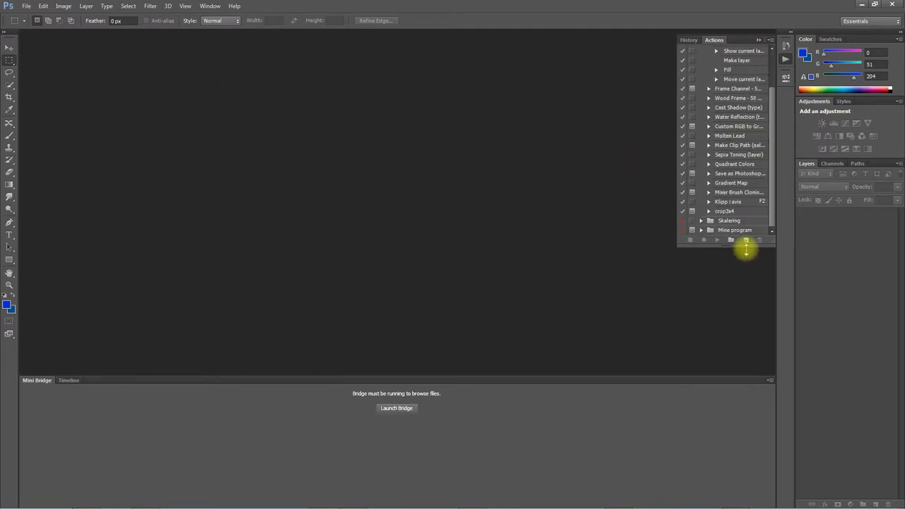
pyautogui.click(746, 240)
pyautogui.write('B')
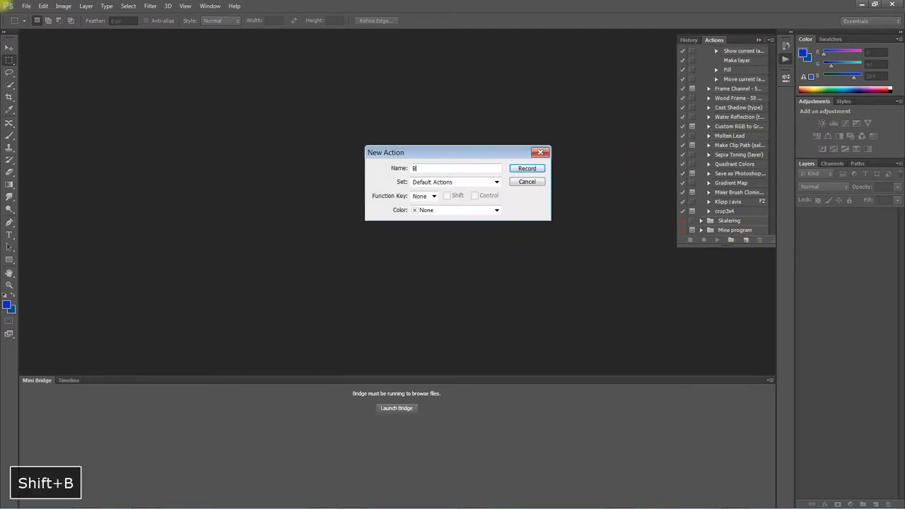
pyautogui.write('eskjærOgSkaler')
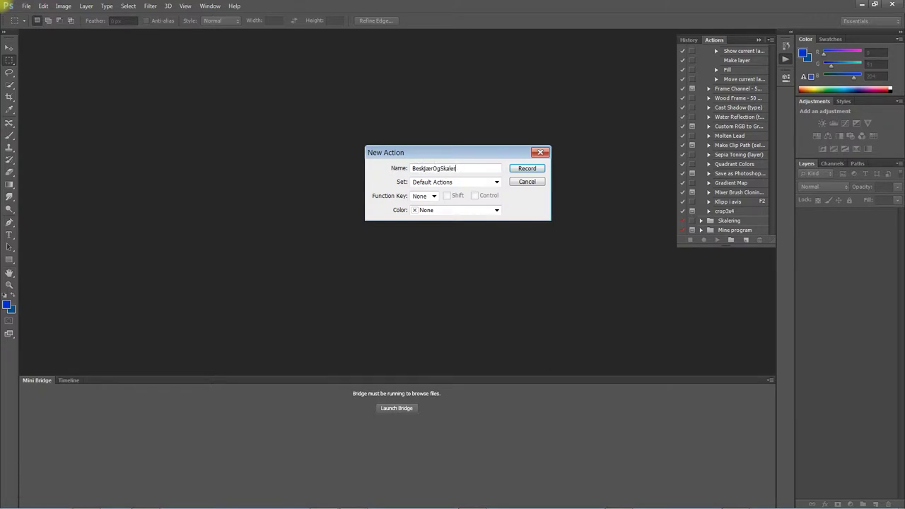
pyautogui.write('3x4')
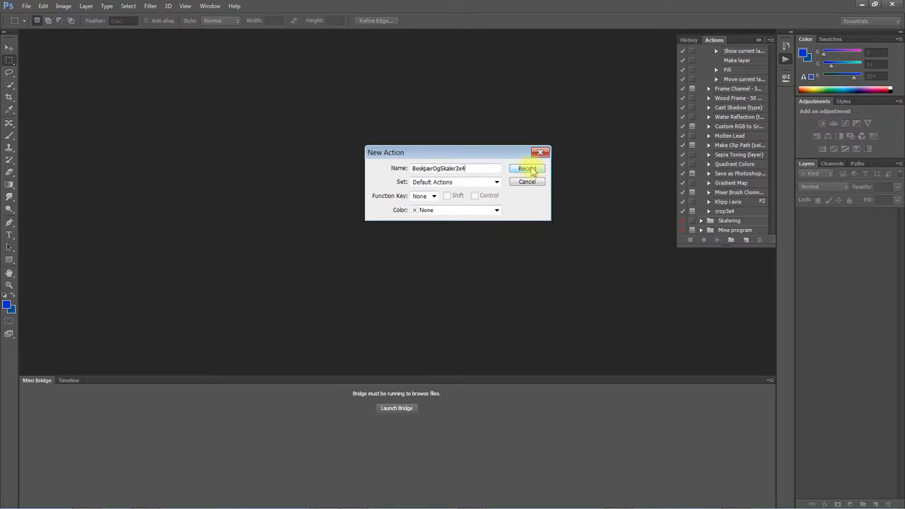
pyautogui.click(529, 170)
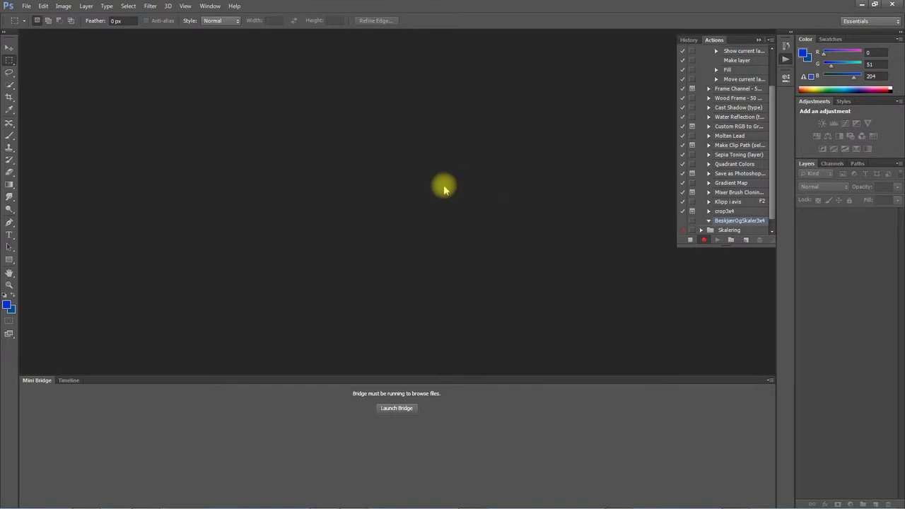
# Open the photo IMG_5529.JPG from the 2014-08-22_Skumparty folder on the desktop.
pyautogui.click(26, 7)
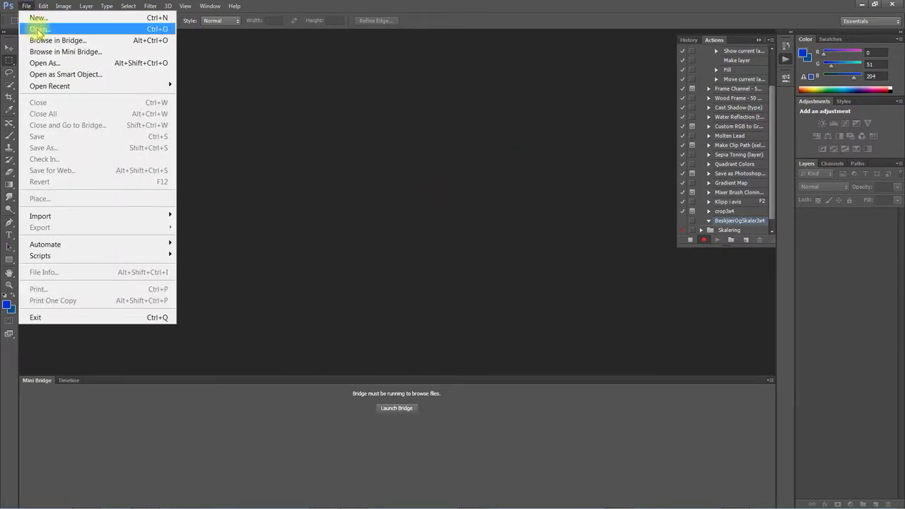
pyautogui.click(35, 29)
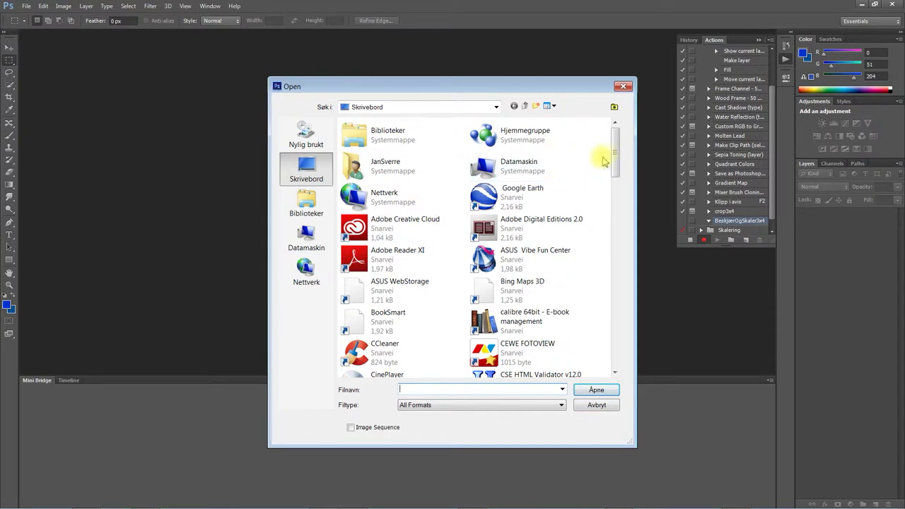
pyautogui.moveTo(617, 144); pyautogui.dragTo(598, 259)
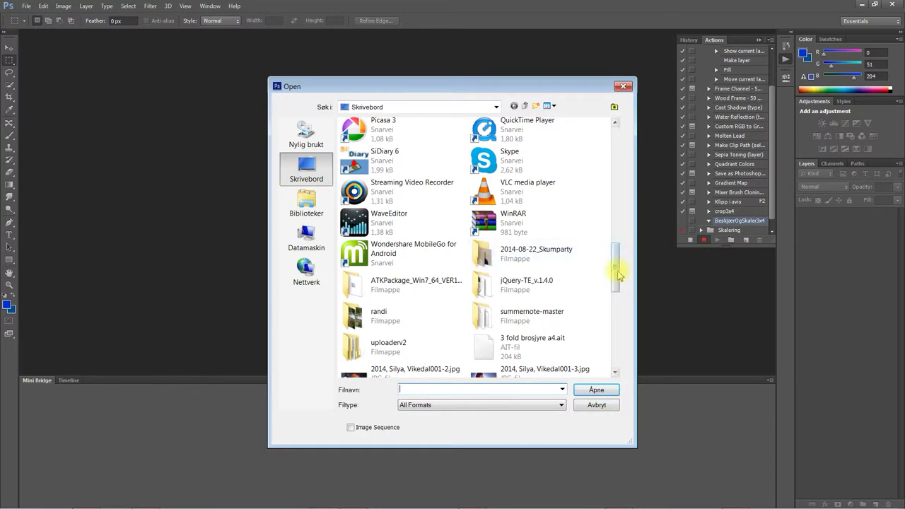
pyautogui.moveTo(617, 276)
pyautogui.mouseDown()
pyautogui.moveTo(607, 353)
pyautogui.moveTo(607, 285)
pyautogui.mouseUp()
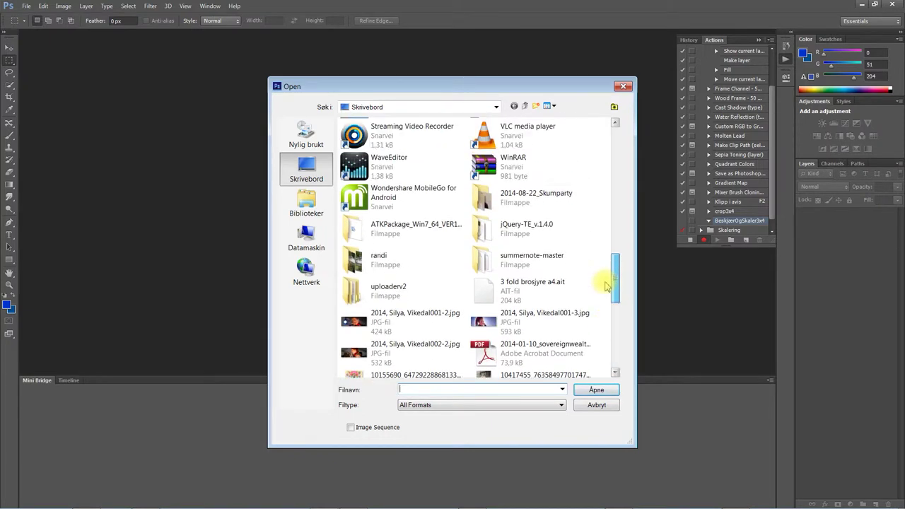
pyautogui.doubleClick(484, 200)
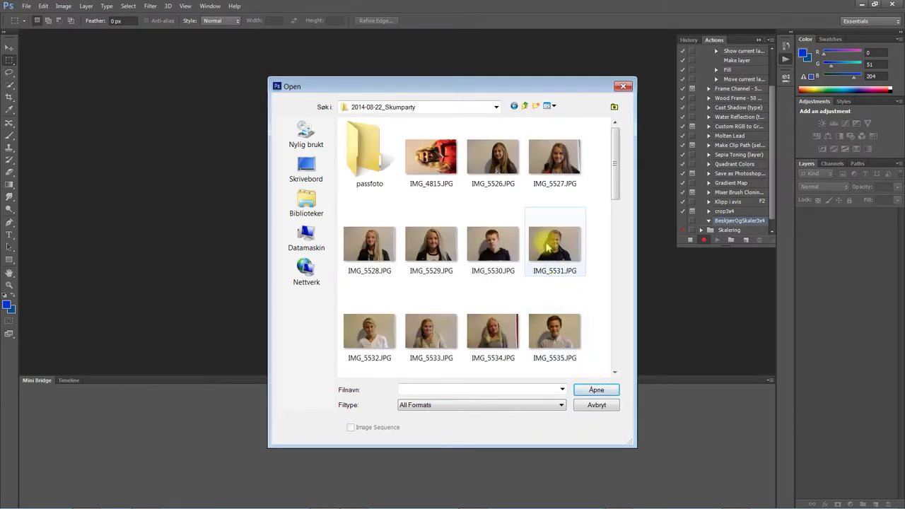
pyautogui.doubleClick(433, 248)
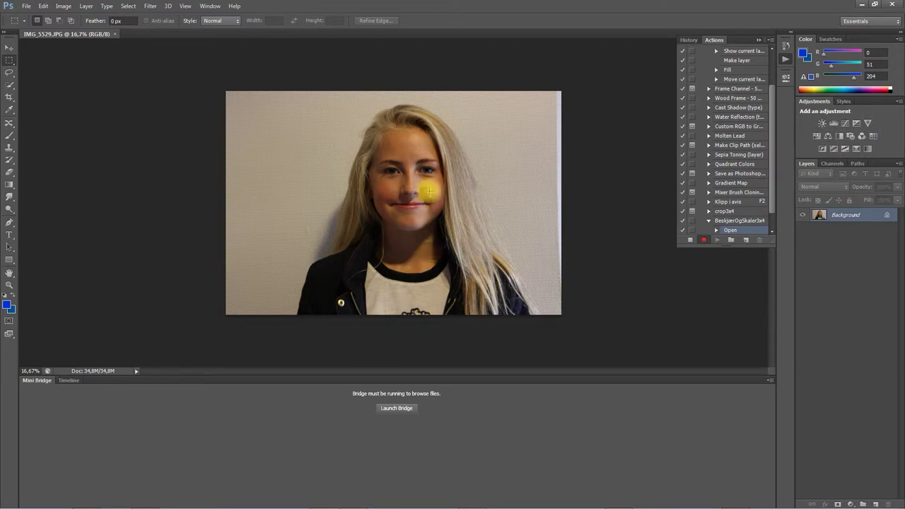
# Activate the Crop tool and set its aspect ratio to 3 x 4.
pyautogui.click(9, 100)
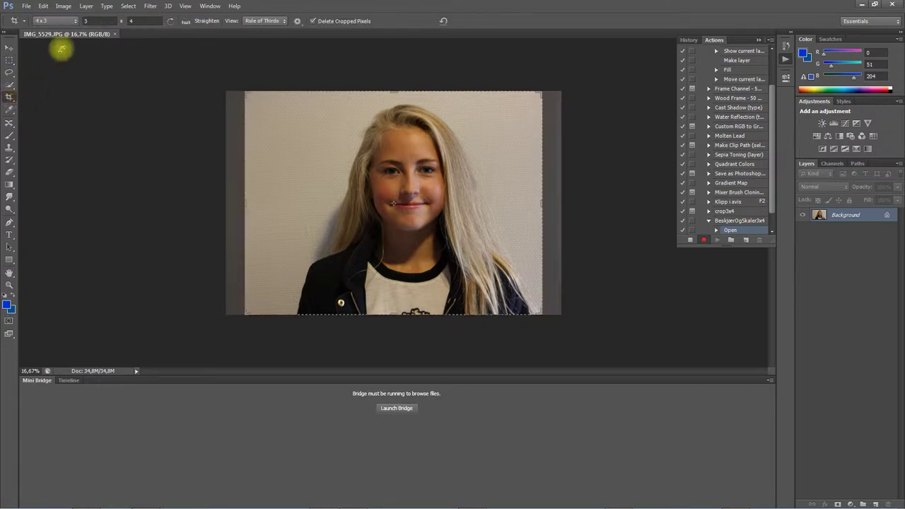
pyautogui.click(95, 20)
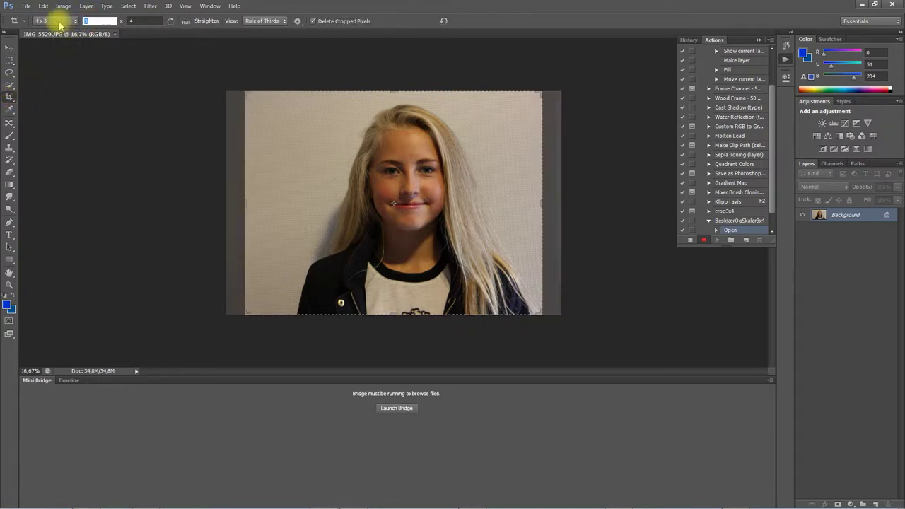
pyautogui.write('3')
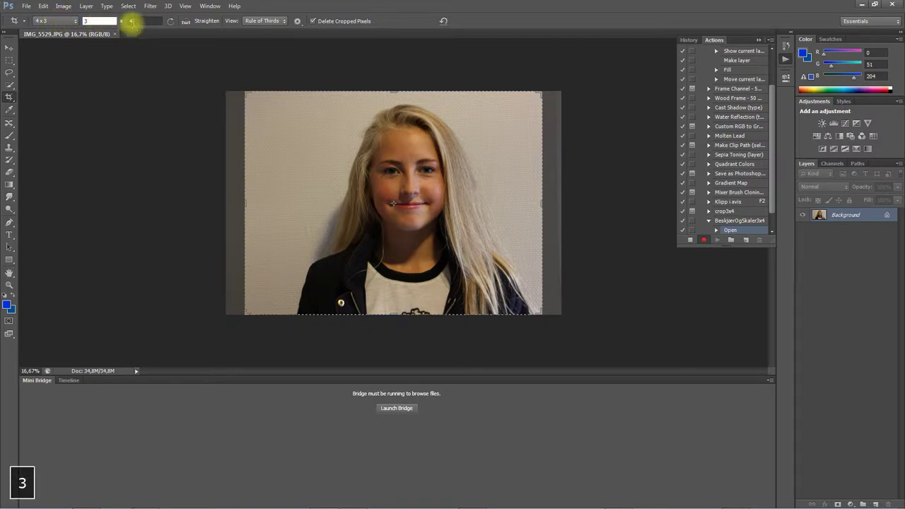
pyautogui.click(145, 20)
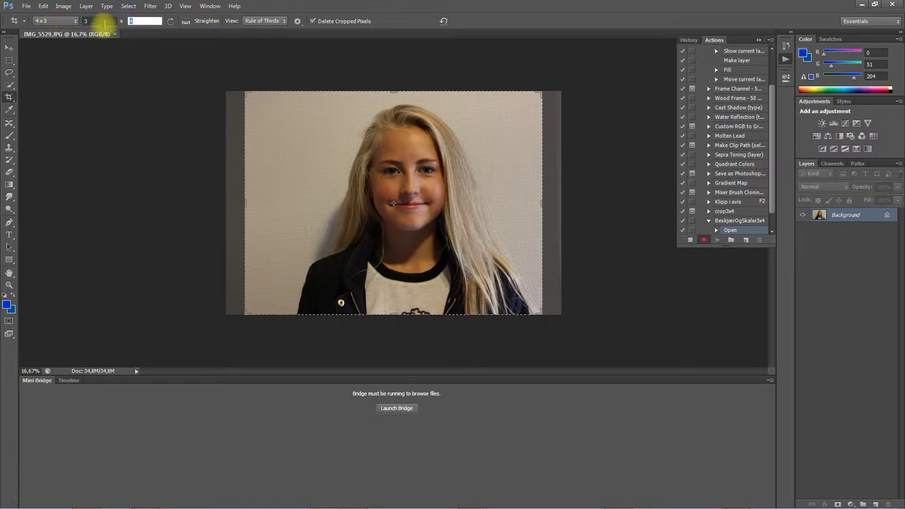
pyautogui.write('4')
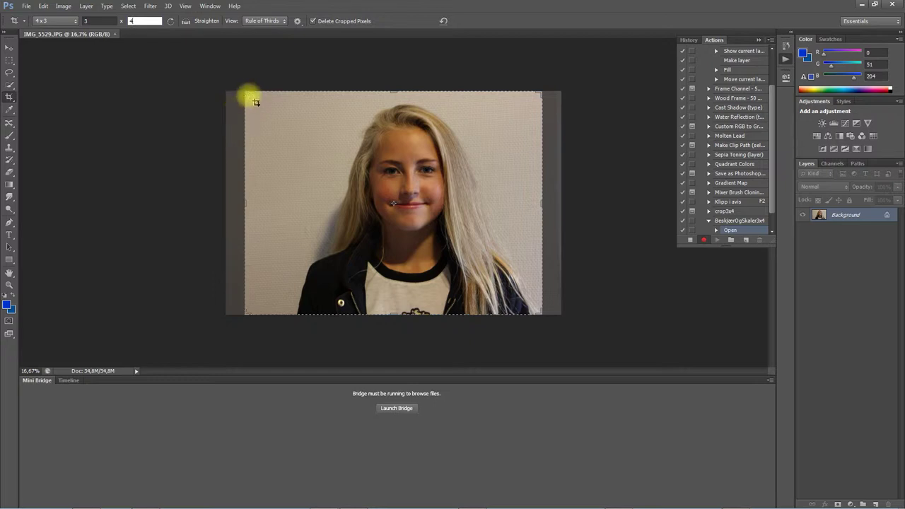
# Frame the girl's head and shoulders centrally in a full-height portrait crop and apply it.
pyautogui.moveTo(247, 94); pyautogui.dragTo(307, 101)
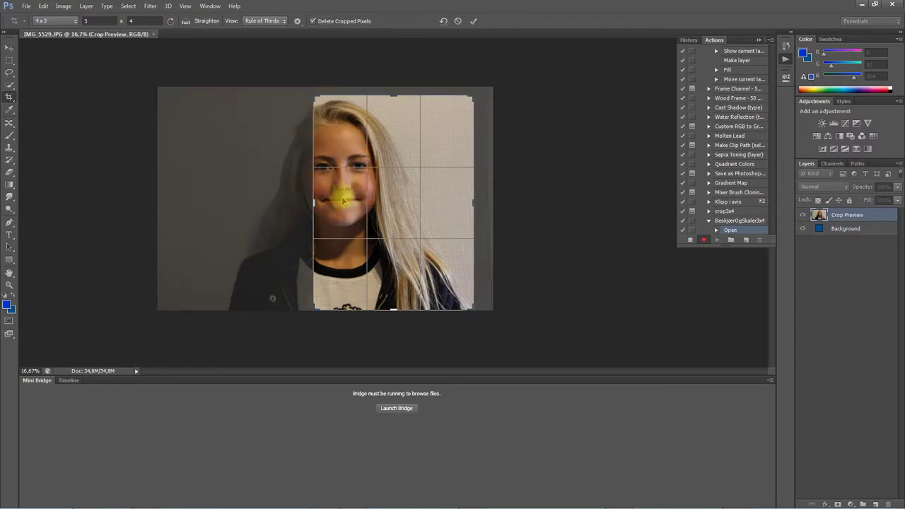
pyautogui.moveTo(340, 199); pyautogui.dragTo(394, 198)
pyautogui.moveTo(471, 98)
pyautogui.mouseDown()
pyautogui.moveTo(478, 90)
pyautogui.moveTo(471, 92)
pyautogui.mouseUp()
pyautogui.moveTo(390, 203); pyautogui.dragTo(399, 208)
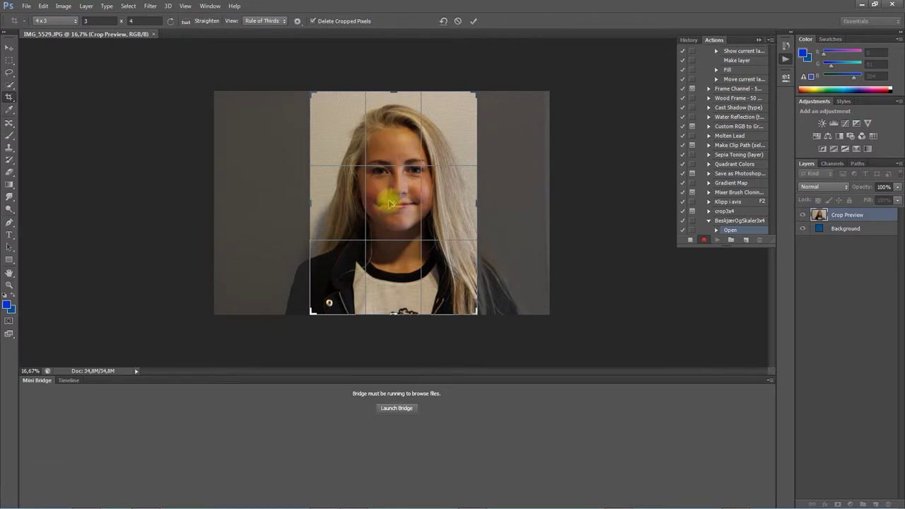
pyautogui.press('Return')
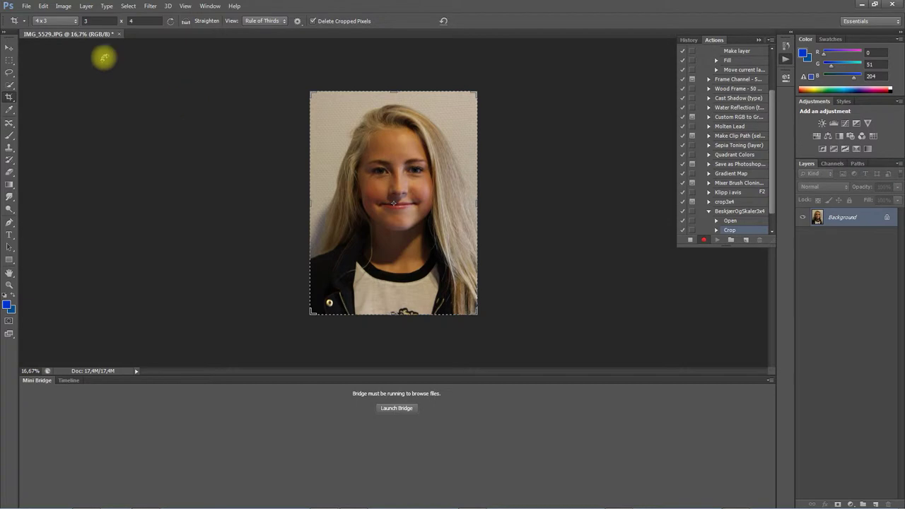
# Open the Image Size settings for the cropped photo and enter a width of 800 pixels.
pyautogui.click(64, 7)
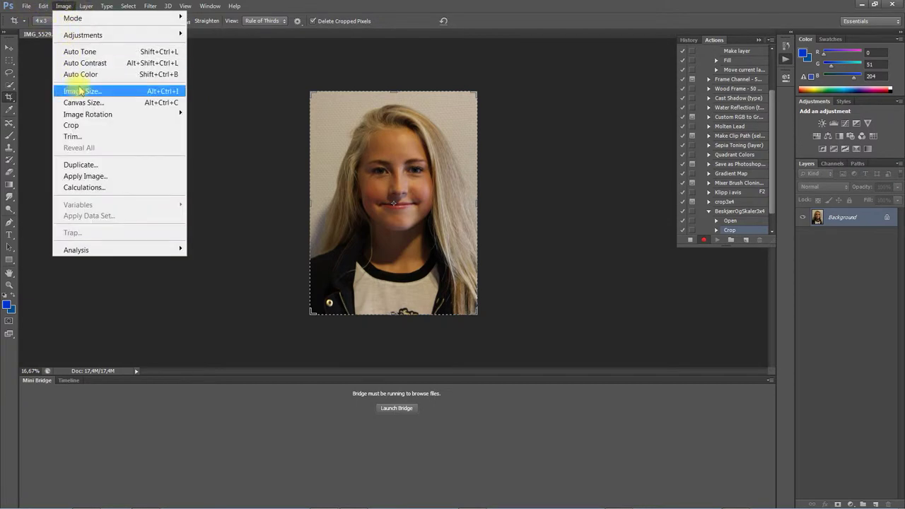
pyautogui.click(76, 90)
pyautogui.write('800')
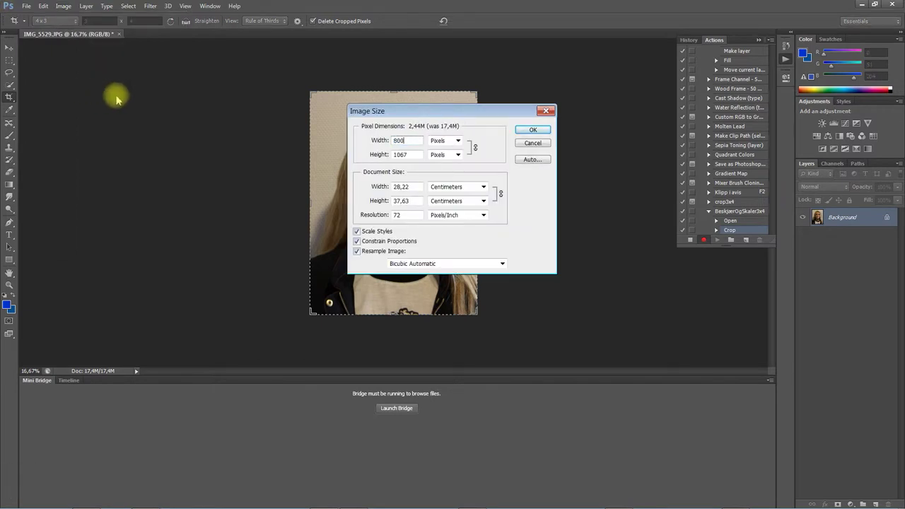
# Try unlinking width and height in the Image Size settings by toggling Constrain Proportions and Resample Image.
pyautogui.click(477, 152)
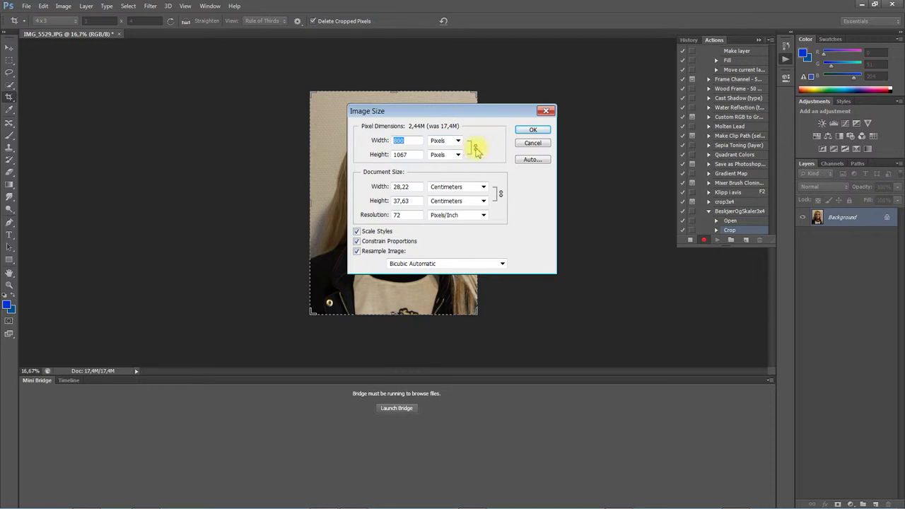
pyautogui.click(477, 150)
pyautogui.click(358, 241)
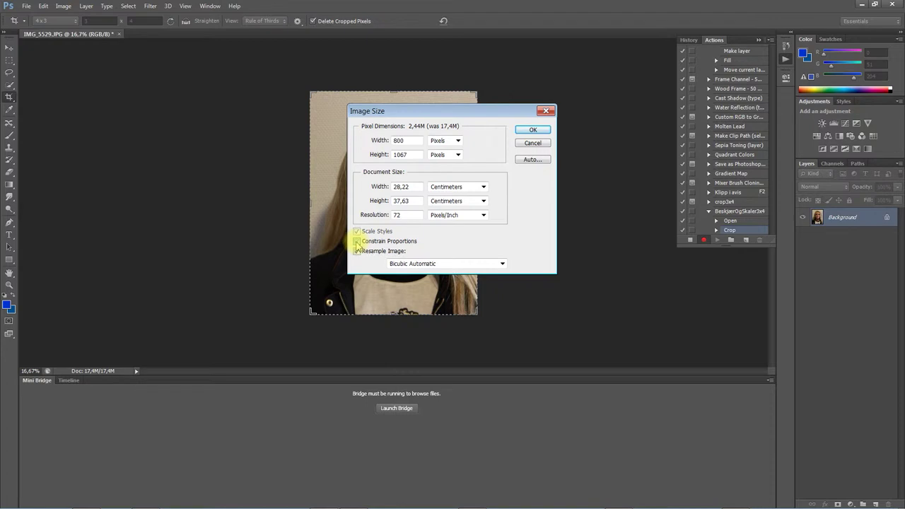
pyautogui.click(358, 249)
pyautogui.click(358, 250)
# Set the pixel width to 800 with proportions constrained and apply the new image size.
pyautogui.moveTo(416, 141); pyautogui.dragTo(362, 140)
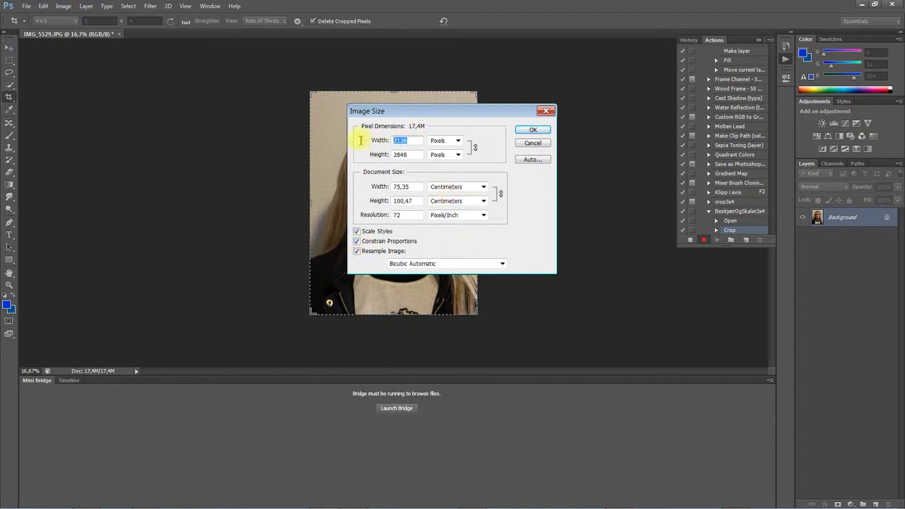
pyautogui.write('800')
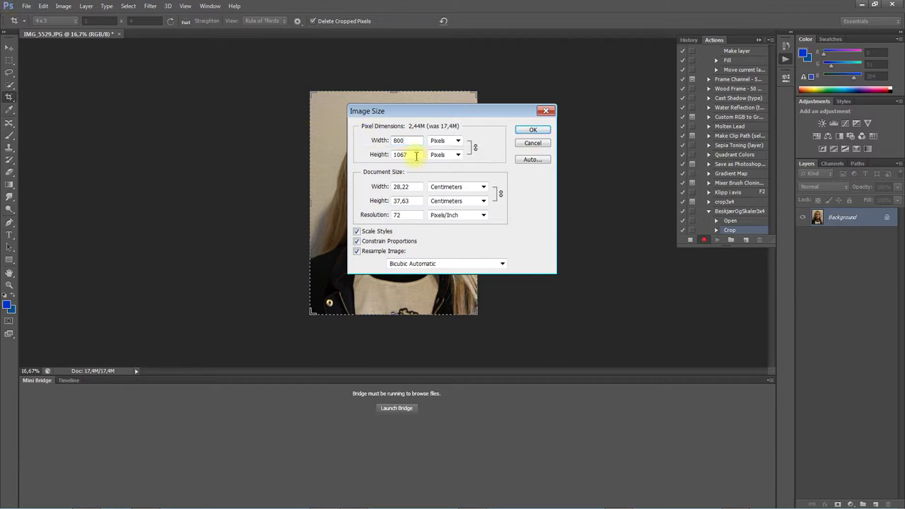
pyautogui.click(535, 131)
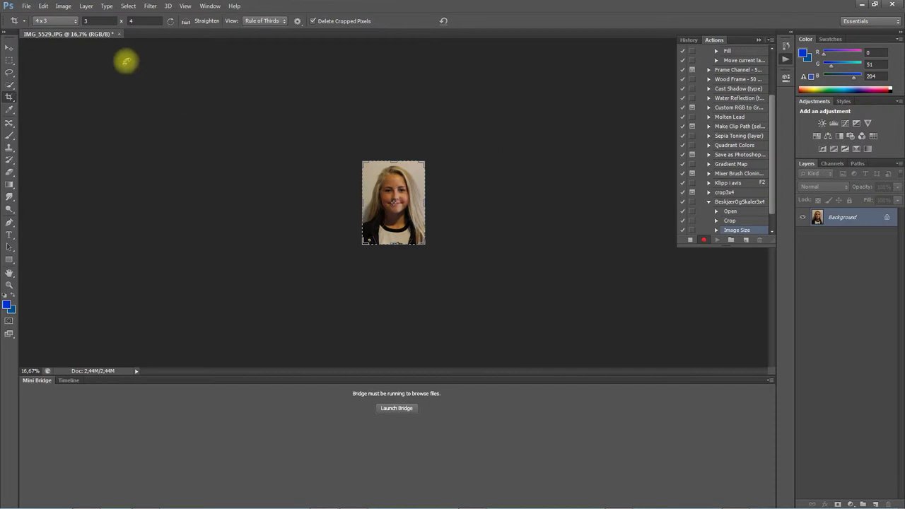
# Save the resized photo as a JPEG in the passfoto folder under its existing file name, with quality 10 and Baseline ("Standard").
pyautogui.click(29, 7)
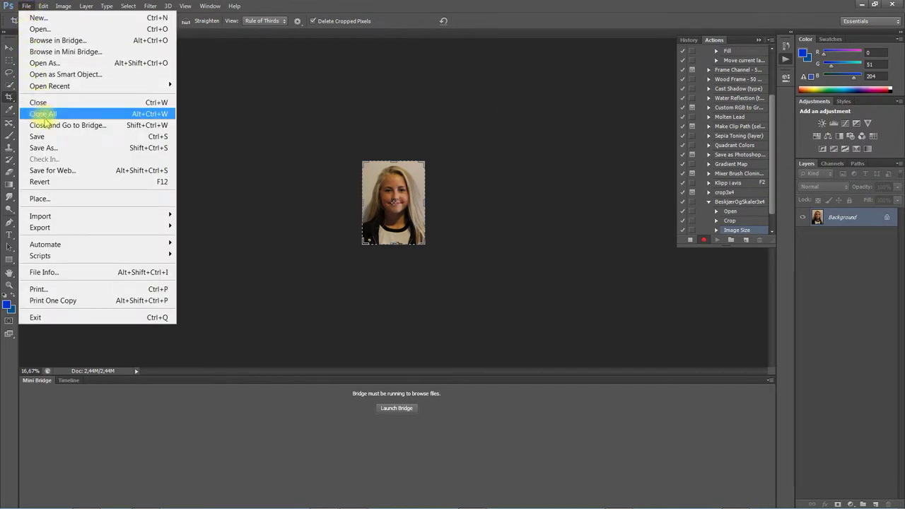
pyautogui.click(49, 147)
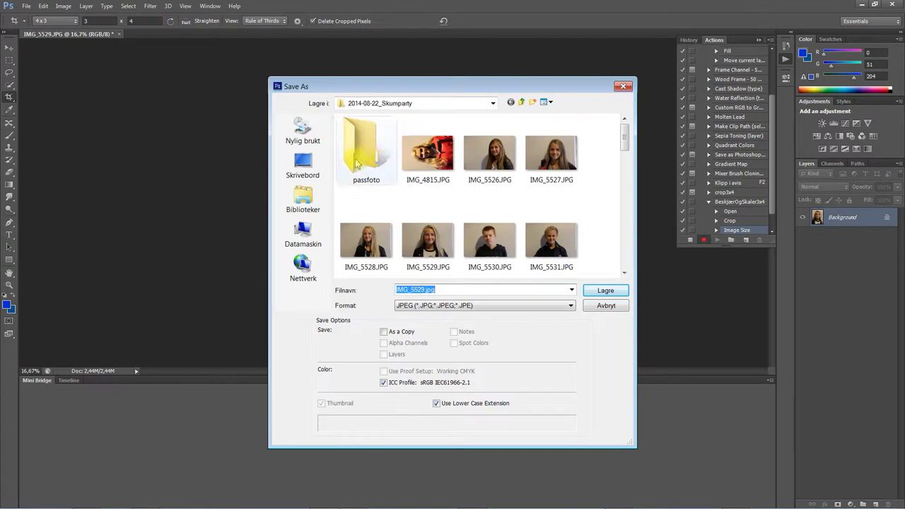
pyautogui.click(361, 156)
pyautogui.doubleClick(361, 155)
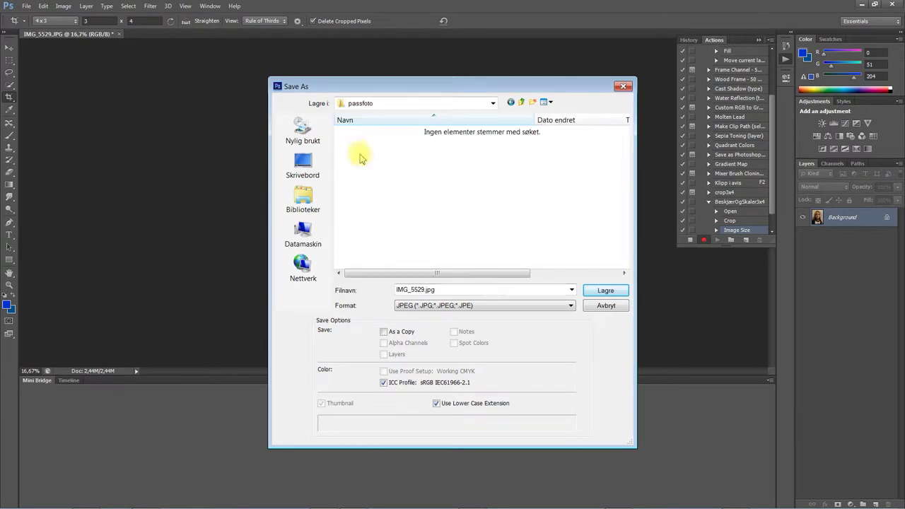
pyautogui.click(606, 290)
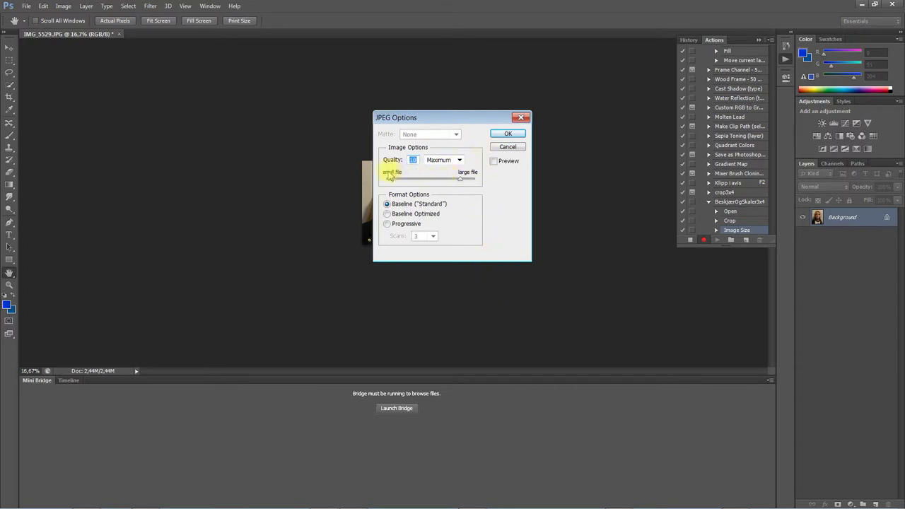
pyautogui.click(508, 134)
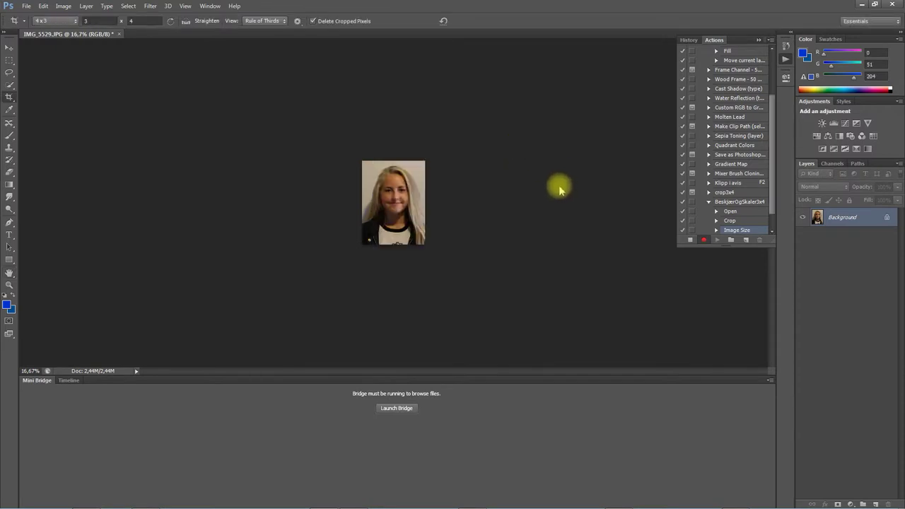
# Close the saved photo as the action's final command and stop recording.
pyautogui.click(27, 7)
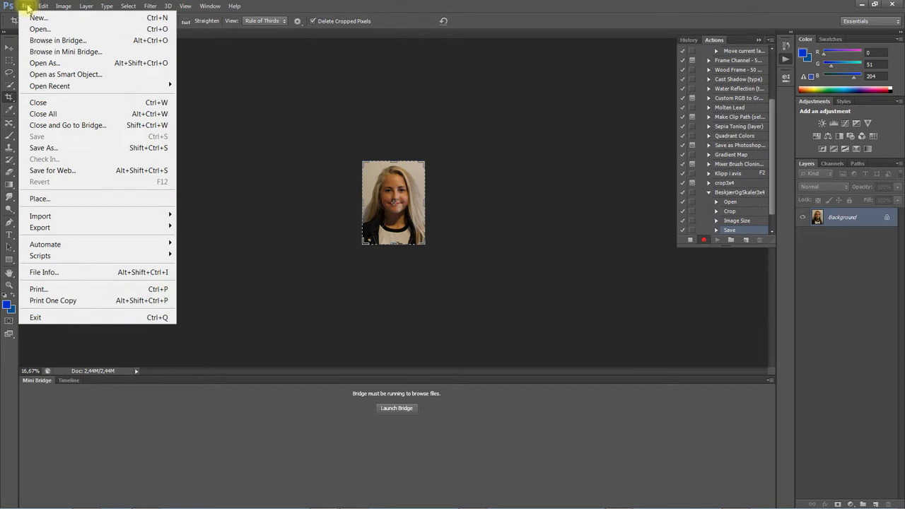
pyautogui.click(41, 103)
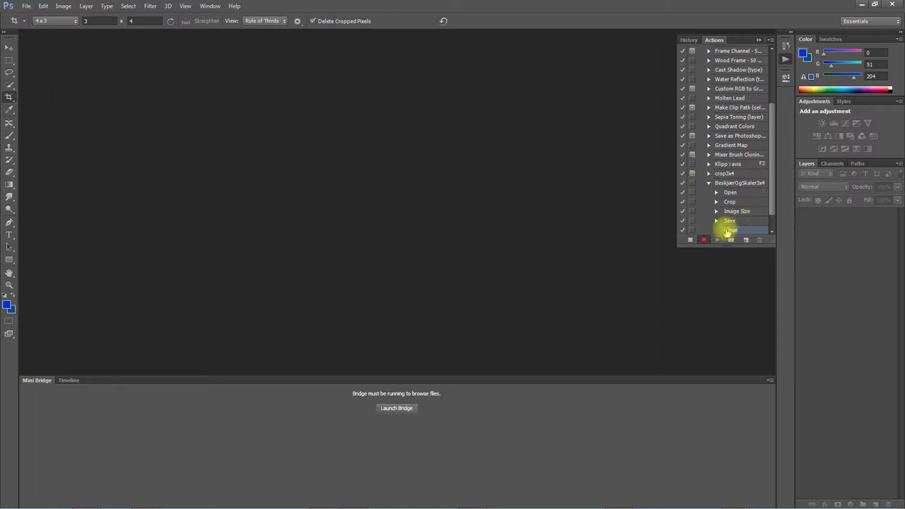
pyautogui.click(691, 241)
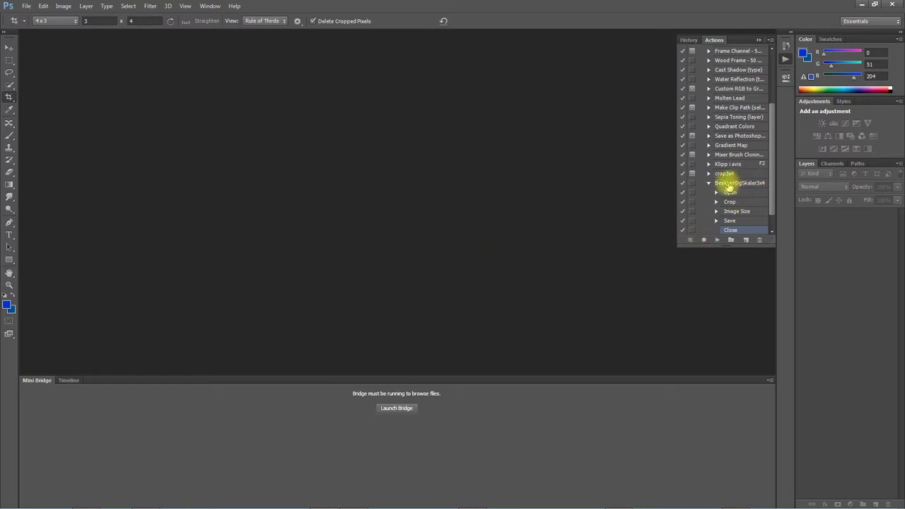
# Try replaying the recorded Open step of the BeskjærOgSkaler3x4 action and close the photo it opens.
pyautogui.click(729, 184)
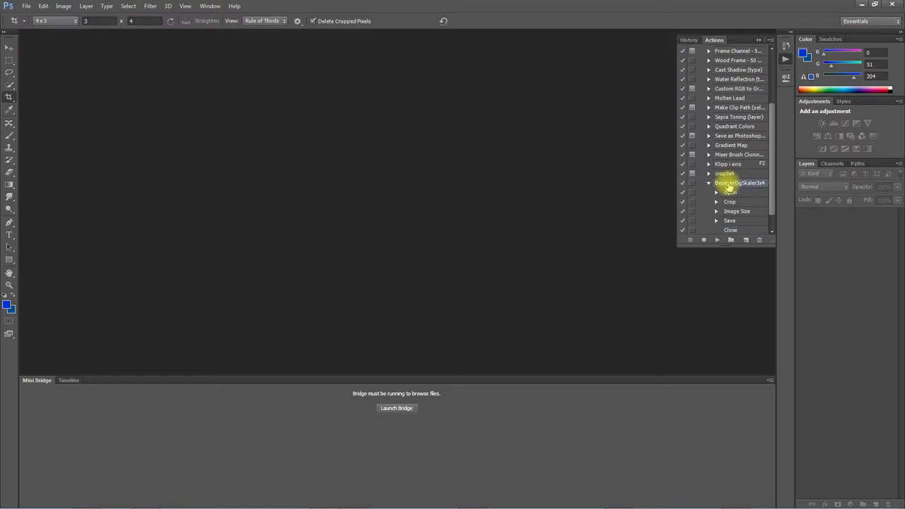
pyautogui.doubleClick(729, 192)
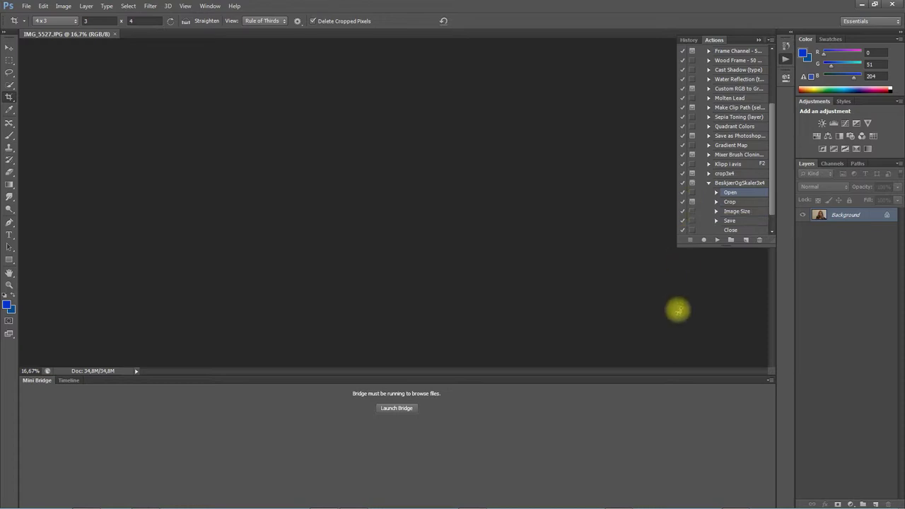
pyautogui.hotkey('ctrl', 'w')
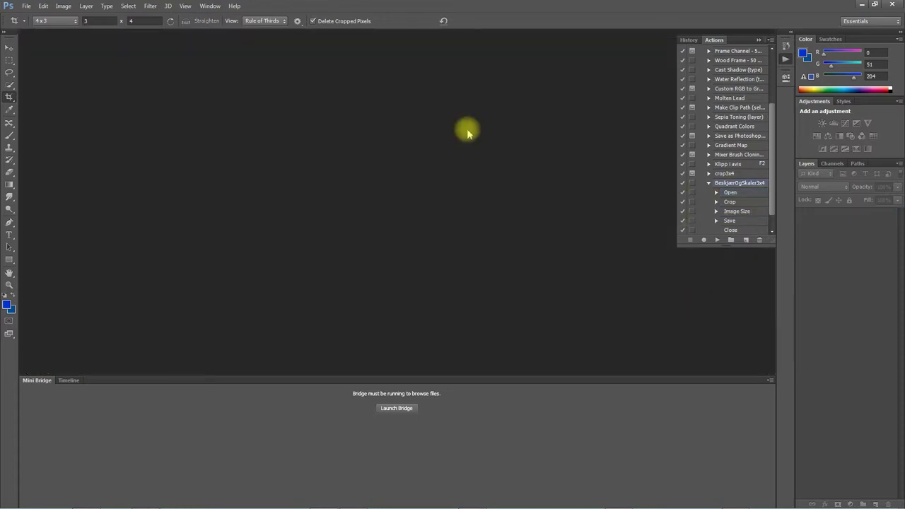
# Open the Batch settings for the BeskjærOgSkaler3x4 action and enable overriding of the action's "Open" commands.
pyautogui.click(26, 7)
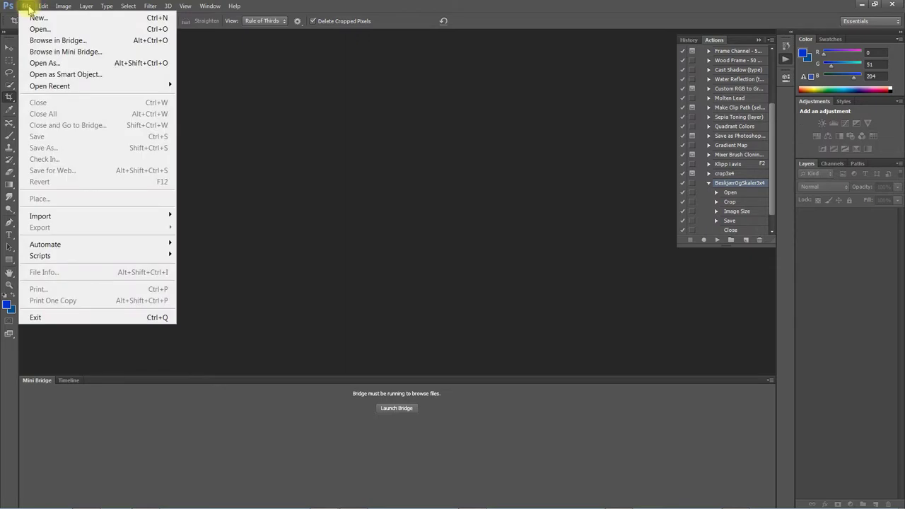
pyautogui.moveTo(51, 248)
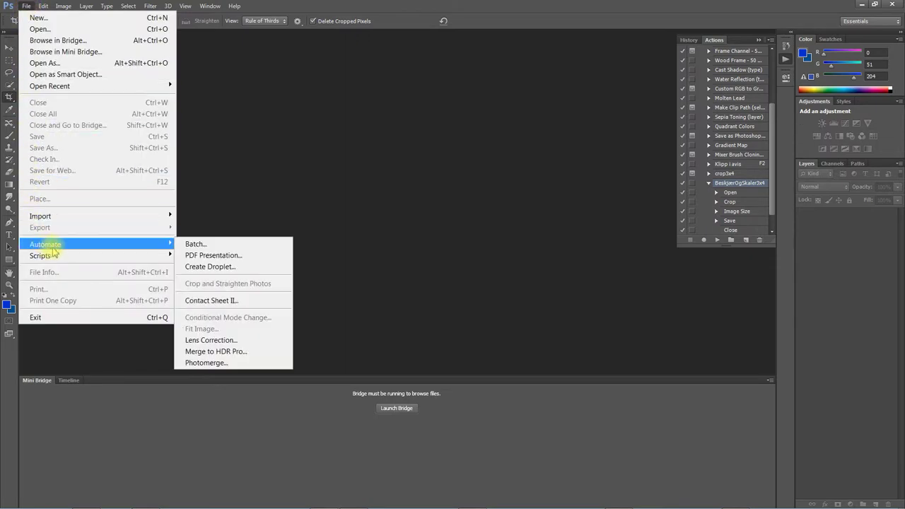
pyautogui.click(199, 245)
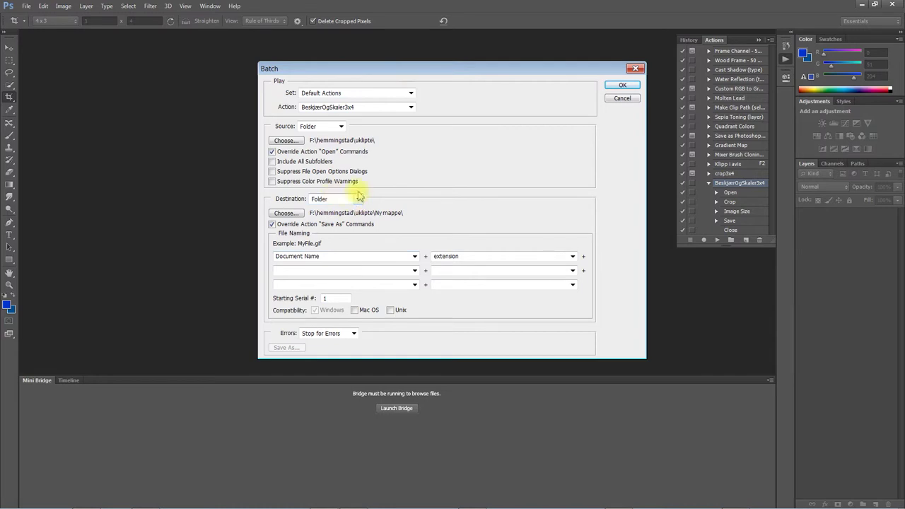
pyautogui.click(289, 154)
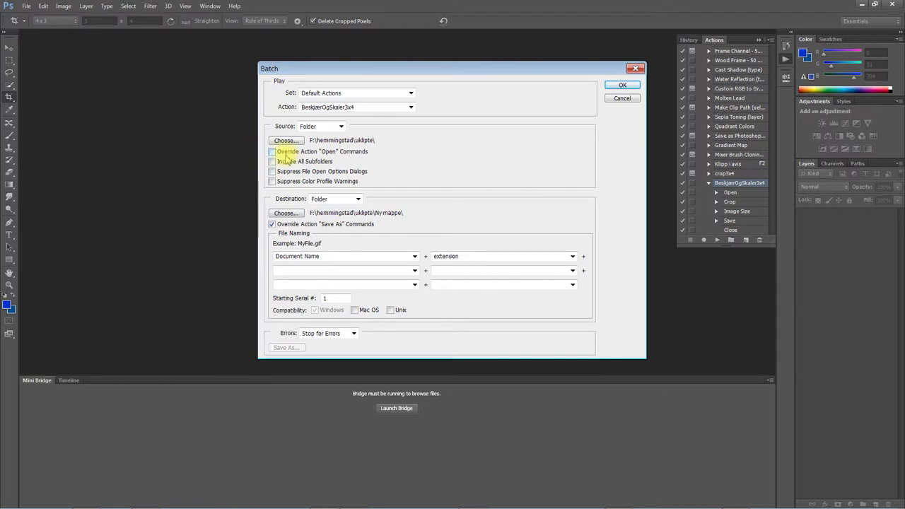
pyautogui.click(273, 152)
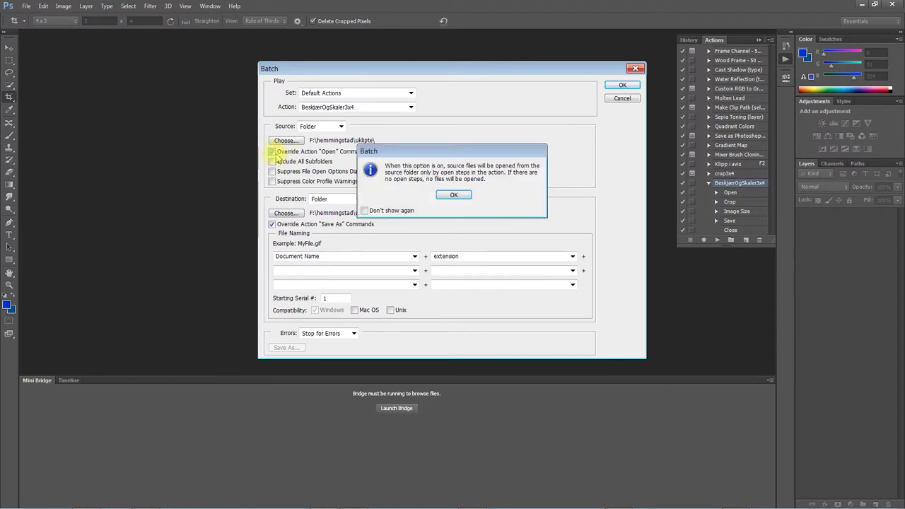
pyautogui.click(460, 195)
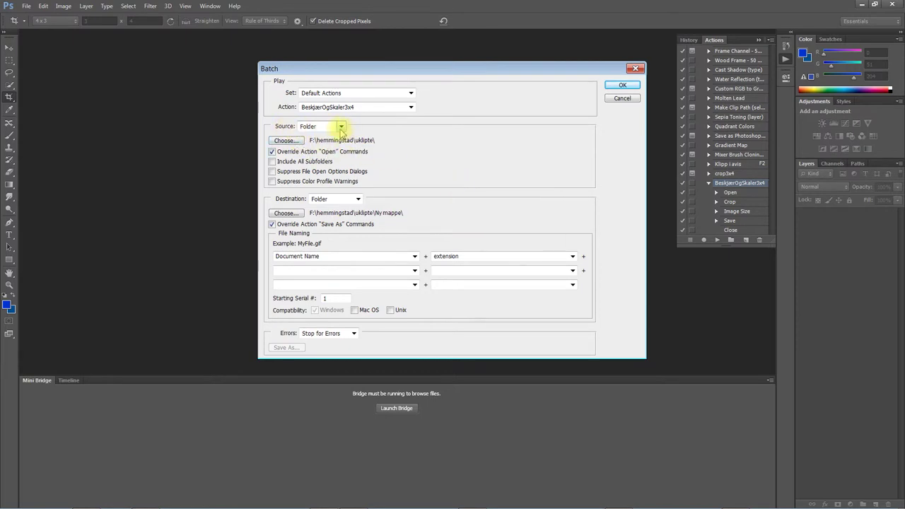
# Set the batch source folder to 2014-08-22_Skumparty on the desktop.
pyautogui.click(287, 141)
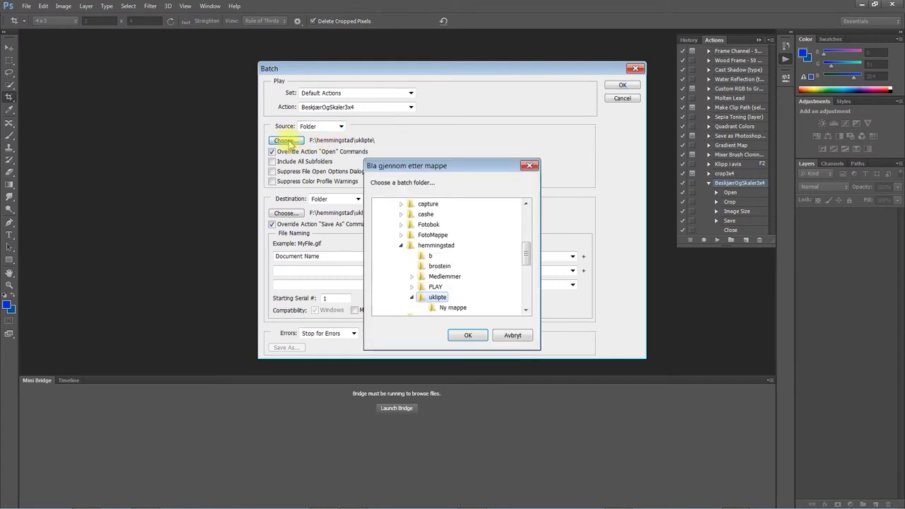
pyautogui.moveTo(526, 253); pyautogui.dragTo(526, 208)
pyautogui.click(380, 256)
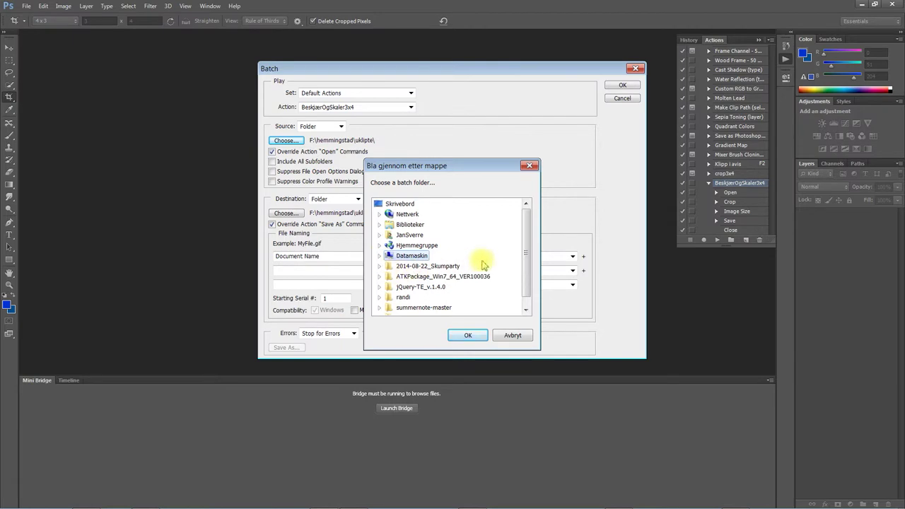
pyautogui.click(425, 266)
pyautogui.click(468, 336)
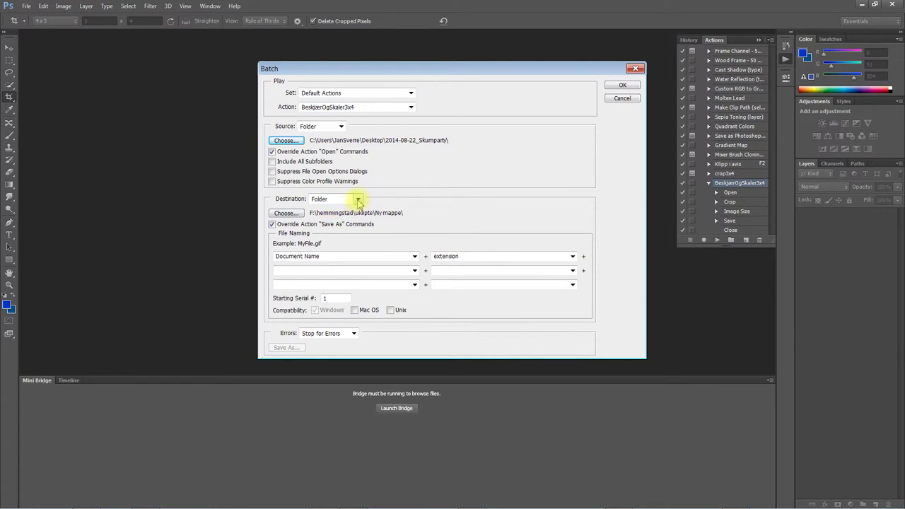
# Set the batch destination to the passfoto folder inside 2014-08-22_Skumparty.
pyautogui.click(286, 213)
pyautogui.moveTo(517, 283); pyautogui.dragTo(509, 219)
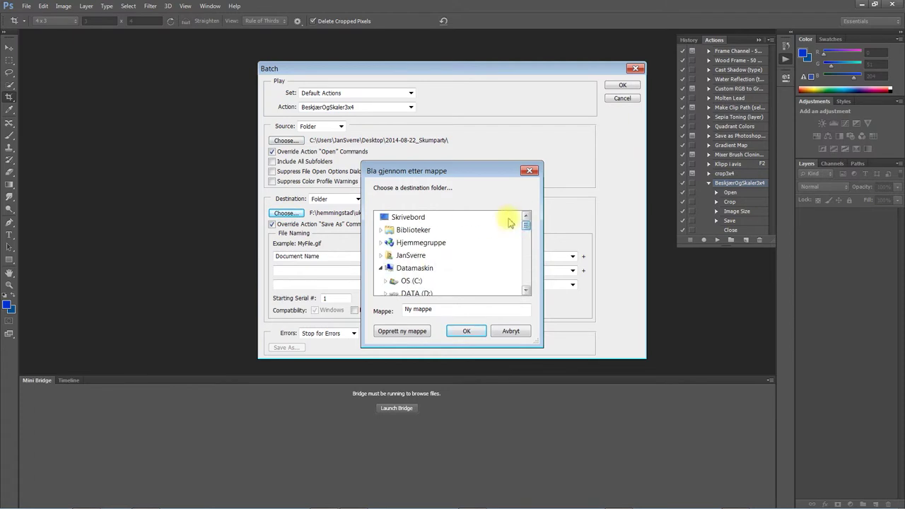
pyautogui.click(495, 221)
pyautogui.scroll(-10, 524, 279)
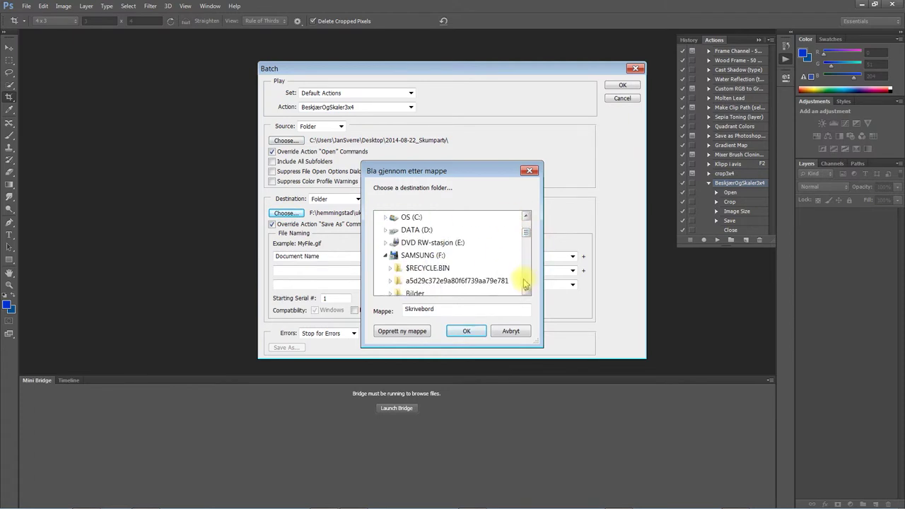
pyautogui.scroll(-10, 525, 282)
pyautogui.click(393, 218)
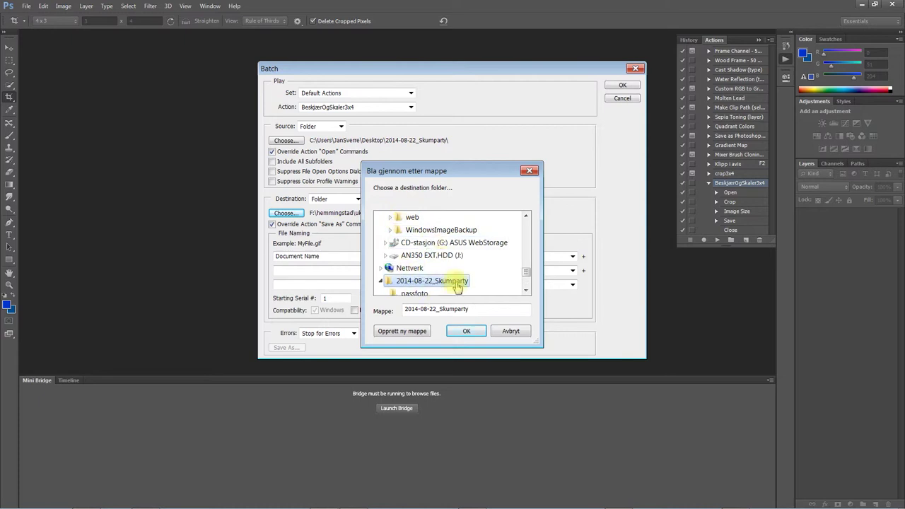
pyautogui.click(419, 295)
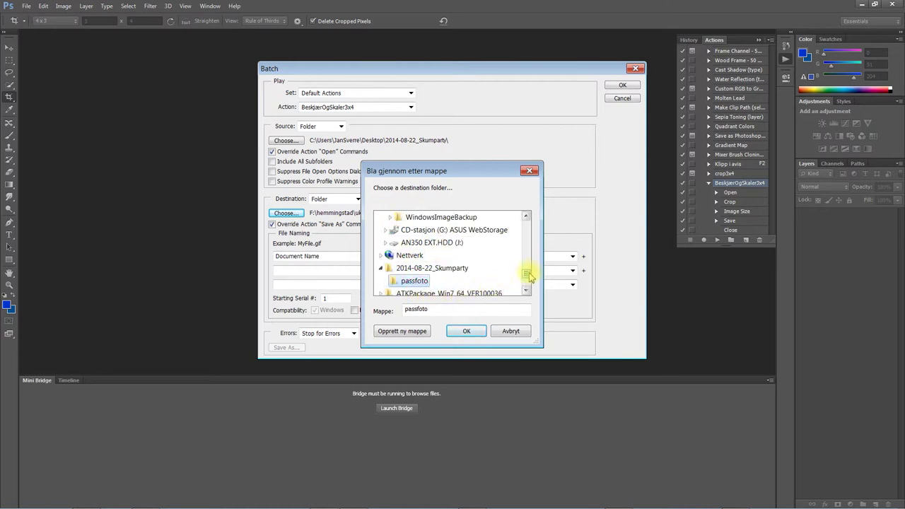
pyautogui.click(467, 333)
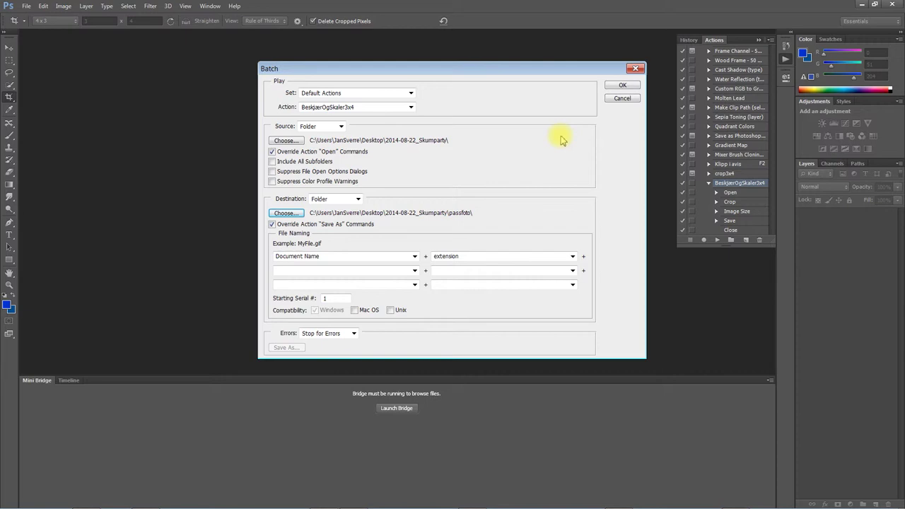
# Run the batch, then enlarge and centre the crop on the girl in IMG_4815 and apply it.
pyautogui.press('Return')
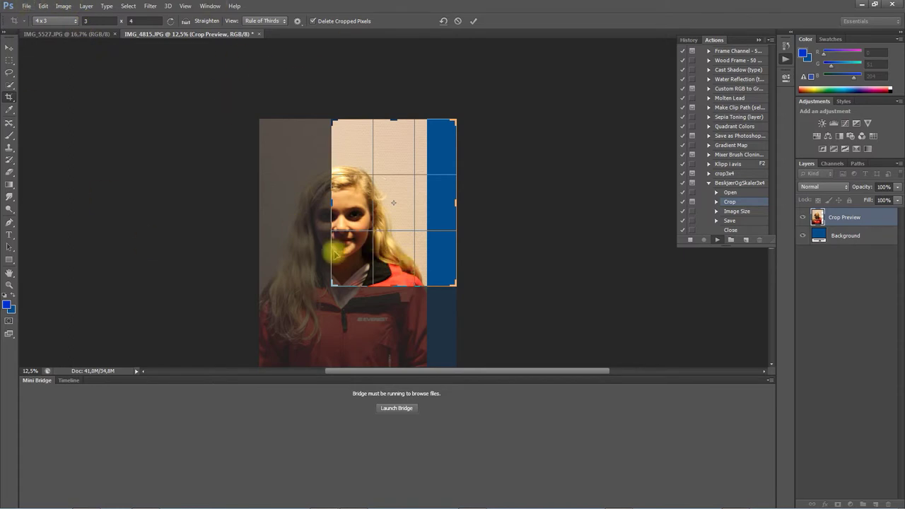
pyautogui.moveTo(332, 285); pyautogui.dragTo(358, 326)
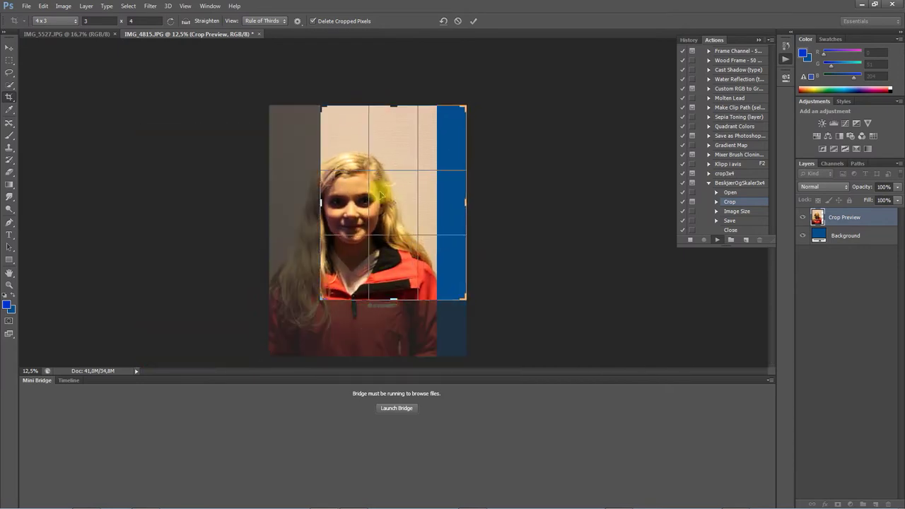
pyautogui.moveTo(410, 203); pyautogui.dragTo(445, 179)
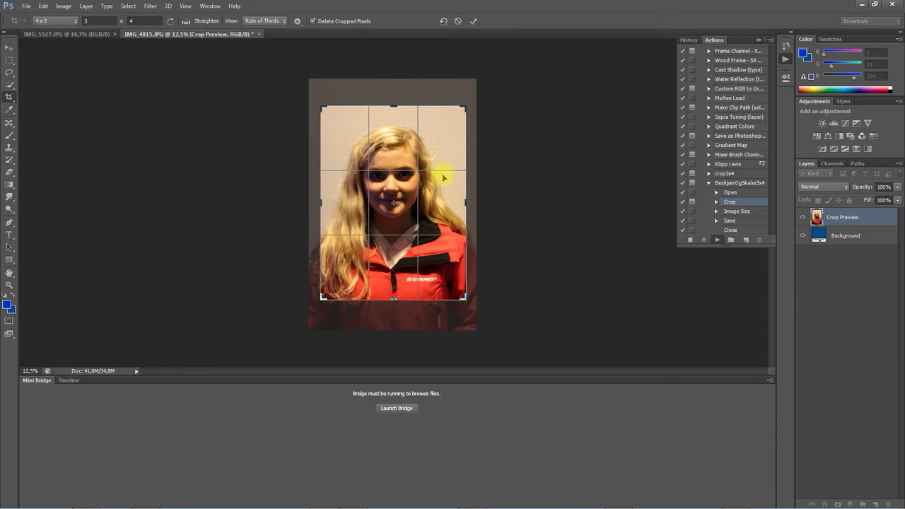
pyautogui.press('Return')
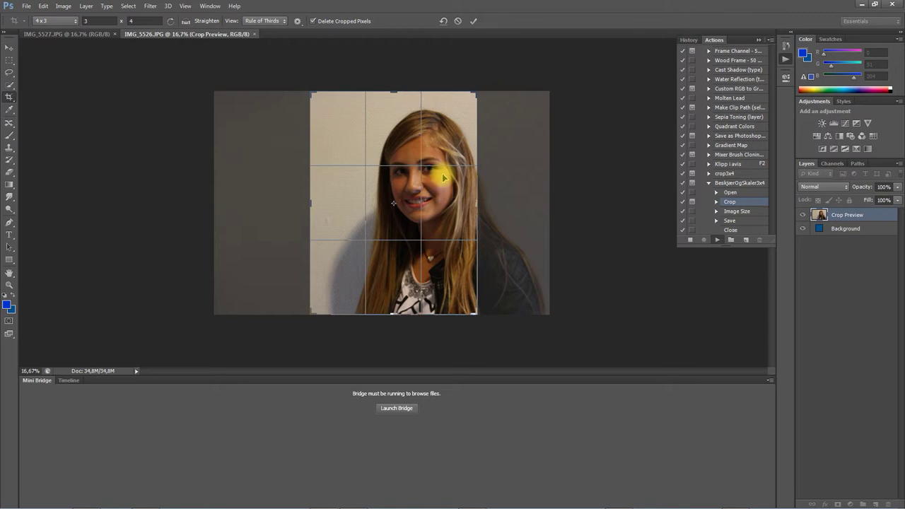
# Apply the crops for IMG_5526, IMG_5527 and IMG_5528, centring the first two on the girls and tightening the IMG_5527 crop slightly.
pyautogui.moveTo(408, 267)
pyautogui.mouseDown()
pyautogui.moveTo(430, 266)
pyautogui.moveTo(376, 269)
pyautogui.mouseUp()
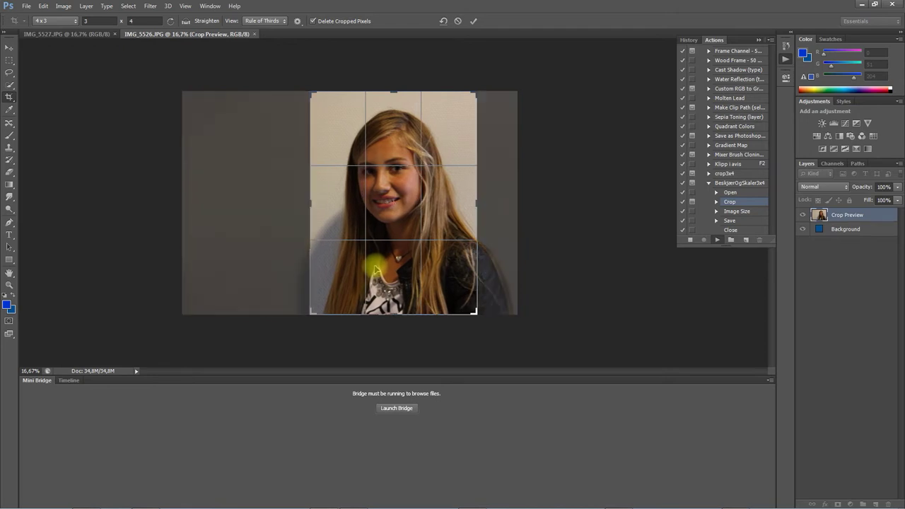
pyautogui.press('Return')
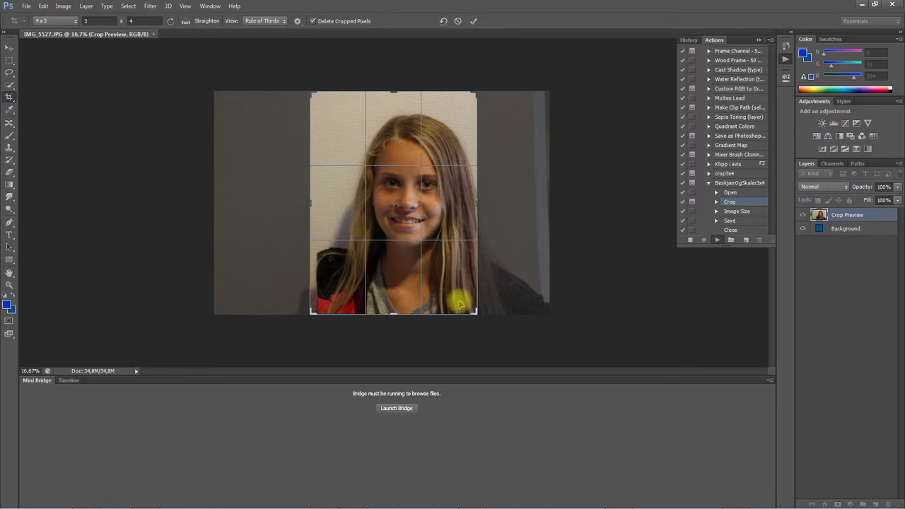
pyautogui.moveTo(405, 282); pyautogui.dragTo(384, 280)
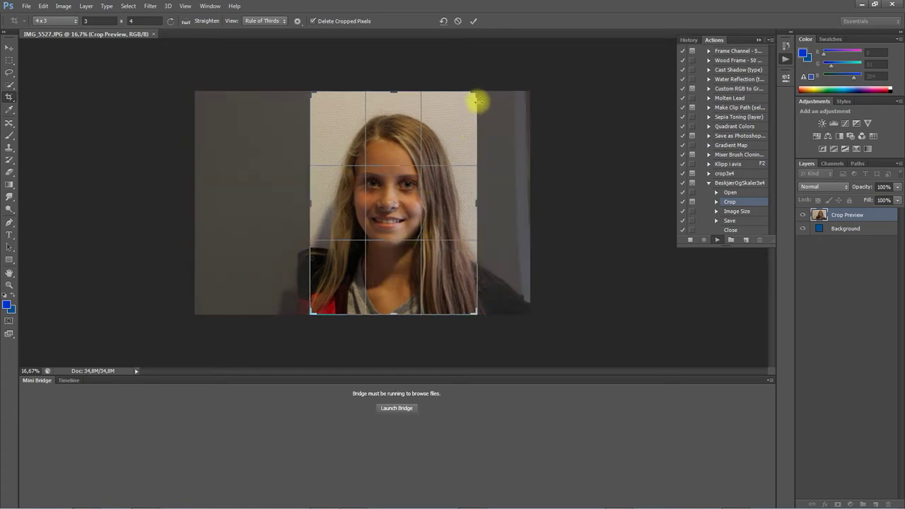
pyautogui.moveTo(475, 92); pyautogui.dragTo(473, 101)
pyautogui.moveTo(400, 256)
pyautogui.mouseDown()
pyautogui.moveTo(397, 266)
pyautogui.moveTo(390, 255)
pyautogui.mouseUp()
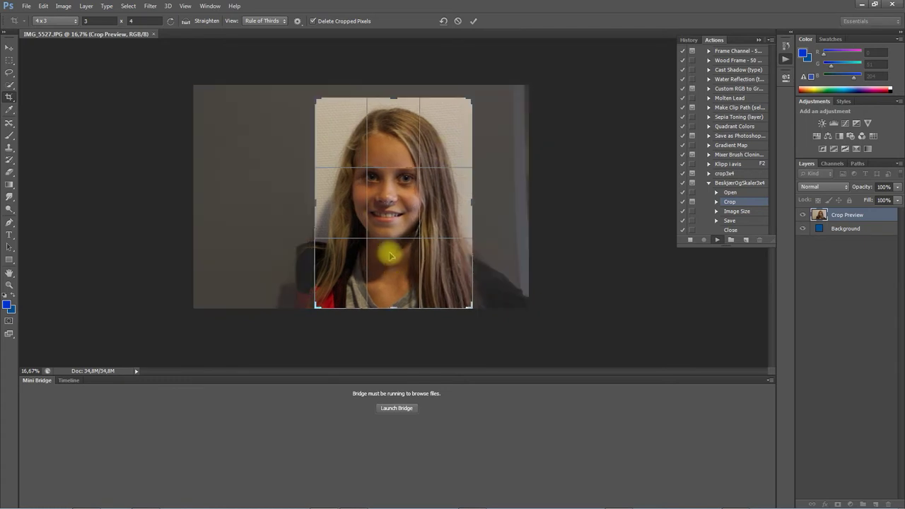
pyautogui.press('Return')
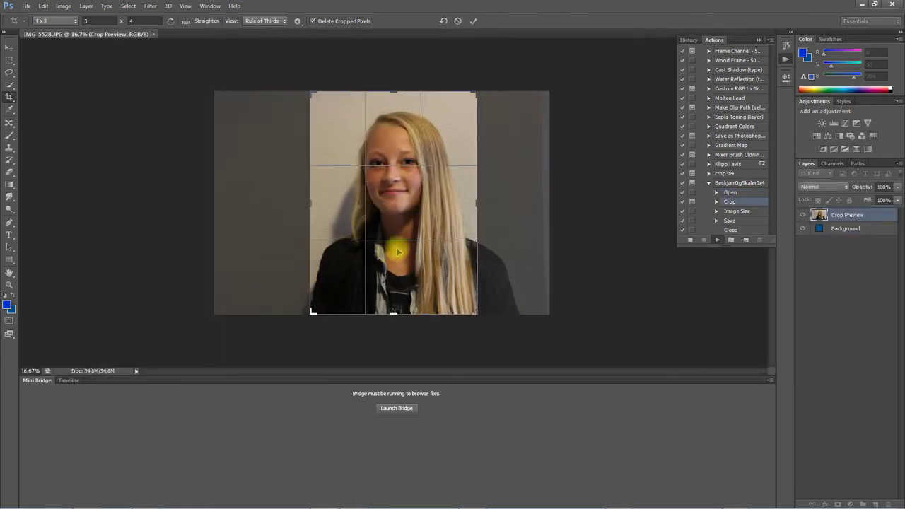
pyautogui.press('Return')
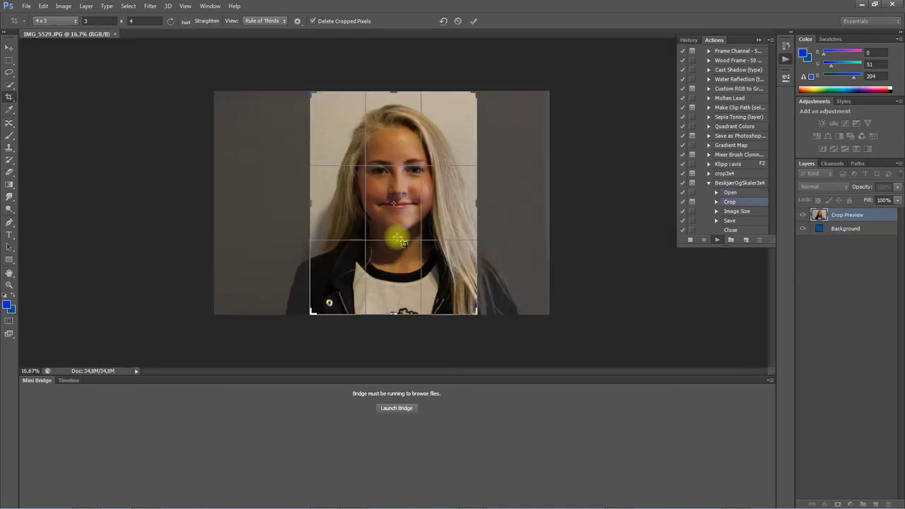
# Apply the crops for IMG_5529, IMG_5530 and IMG_5531, centring the last two on the boys.
pyautogui.press('Return')
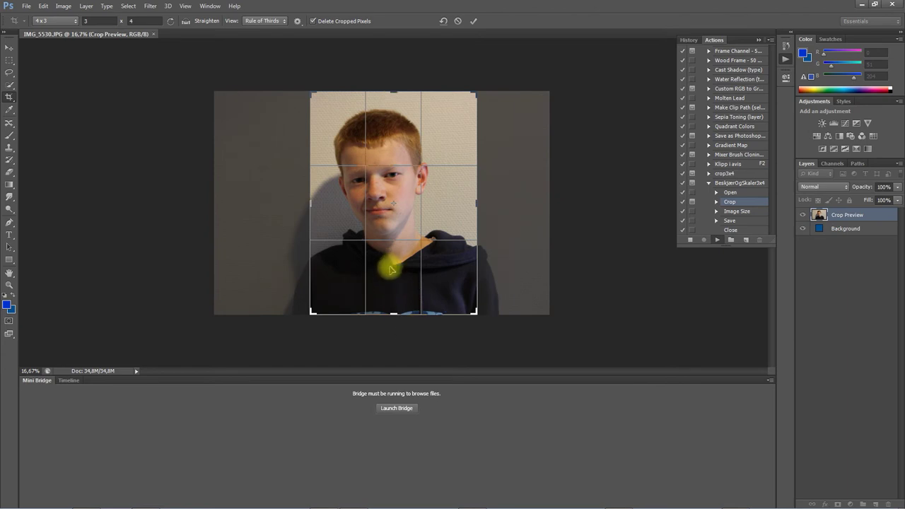
pyautogui.moveTo(384, 285); pyautogui.dragTo(402, 286)
pyautogui.press('Return')
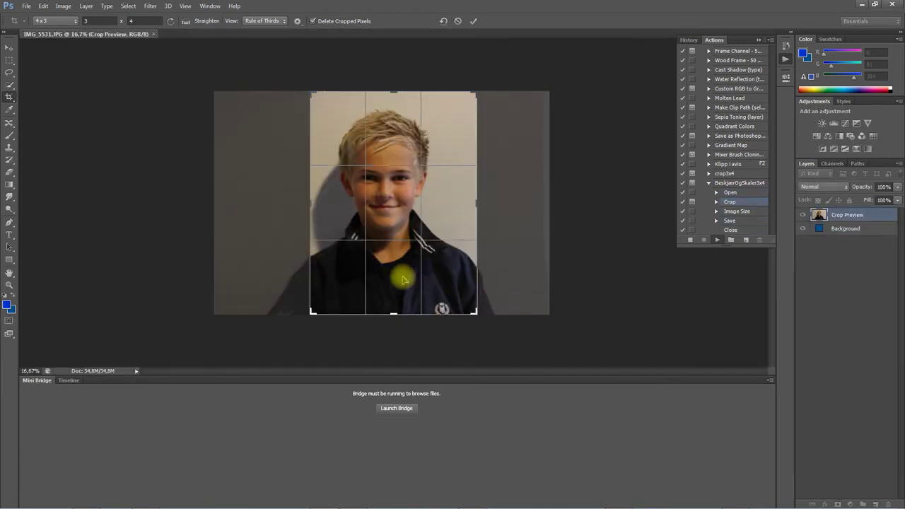
pyautogui.moveTo(400, 286); pyautogui.dragTo(404, 287)
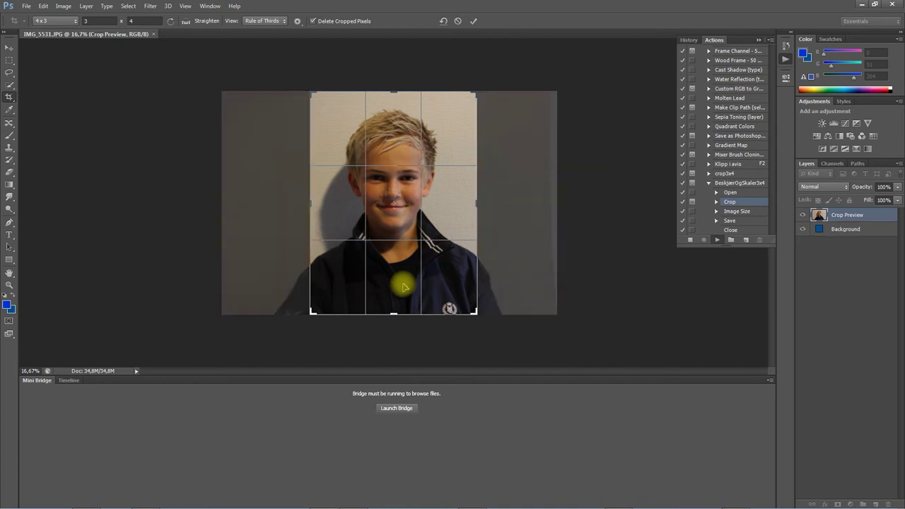
pyautogui.press('Return')
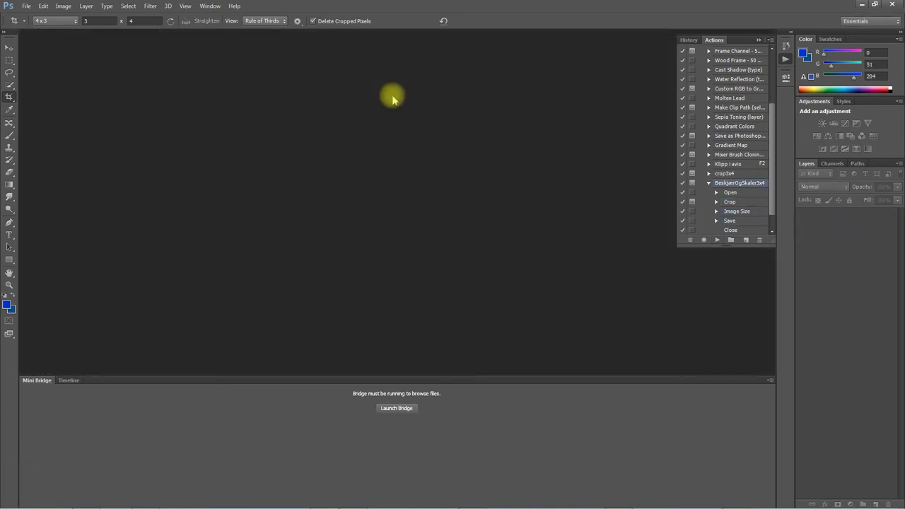
# Leave Photoshop for the desktop and open the passfoto folder inside 2014-08-22_Skumparty in a maximized Windows Explorer window.
pyautogui.click(899, 6)
pyautogui.press('Return')
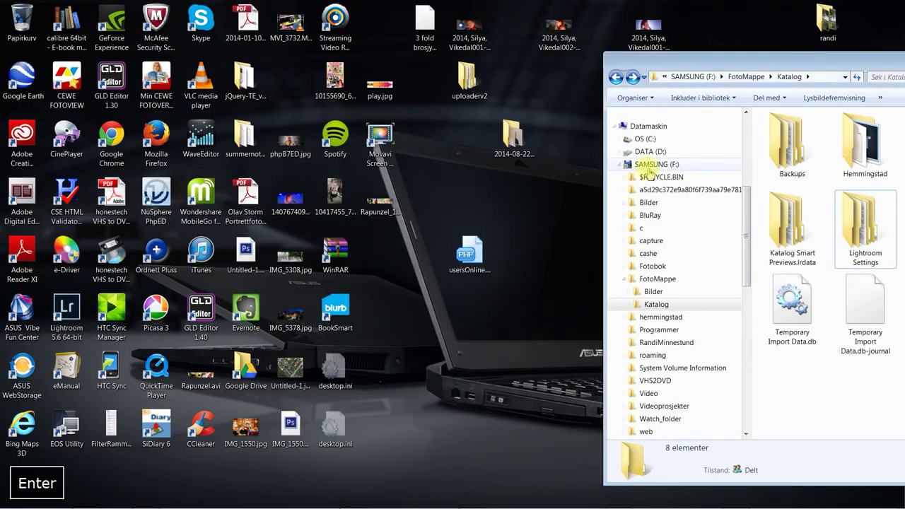
pyautogui.click(524, 314)
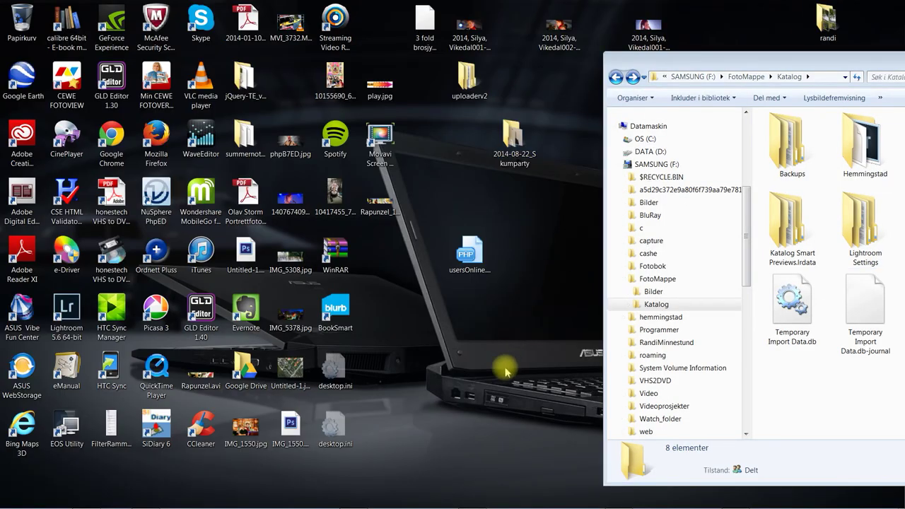
pyautogui.doubleClick(513, 141)
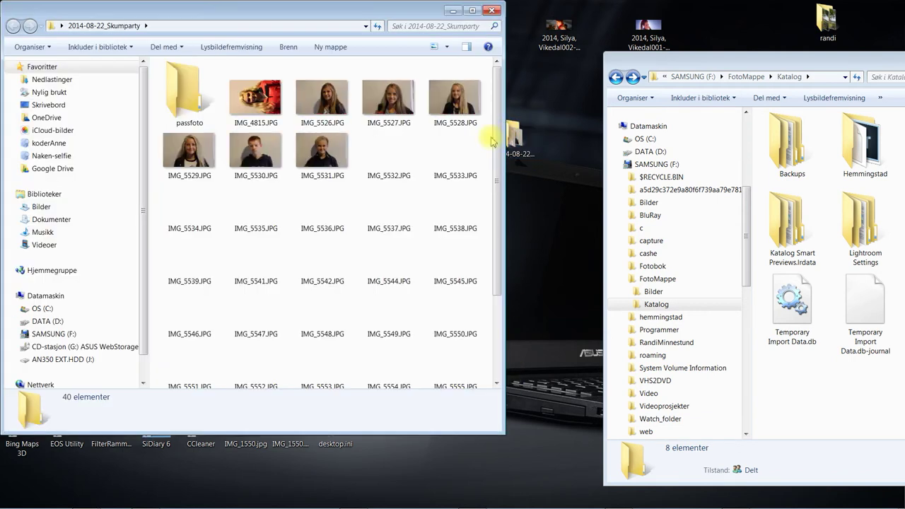
pyautogui.doubleClick(190, 101)
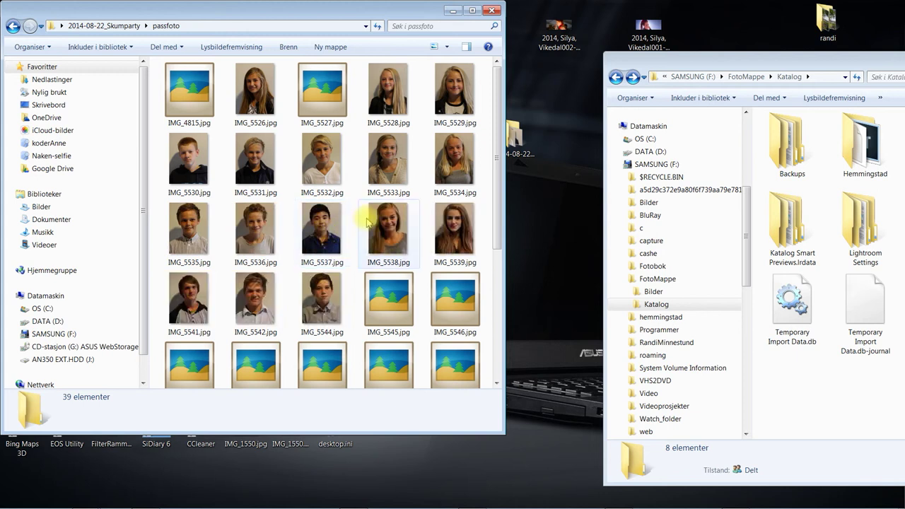
pyautogui.click(471, 11)
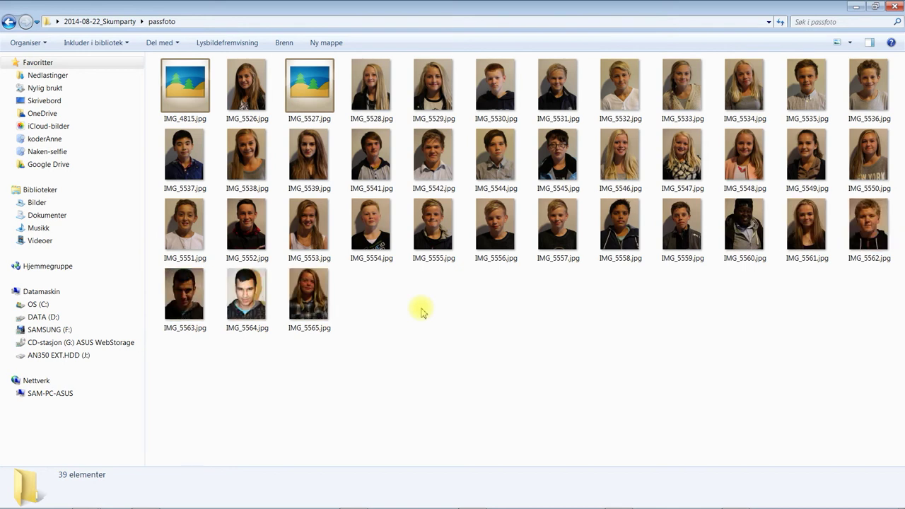
# Check the file details and pixel dimensions of IMG_5542.jpg, IMG_5558.jpg and IMG_4815.jpg.
pyautogui.click(430, 166)
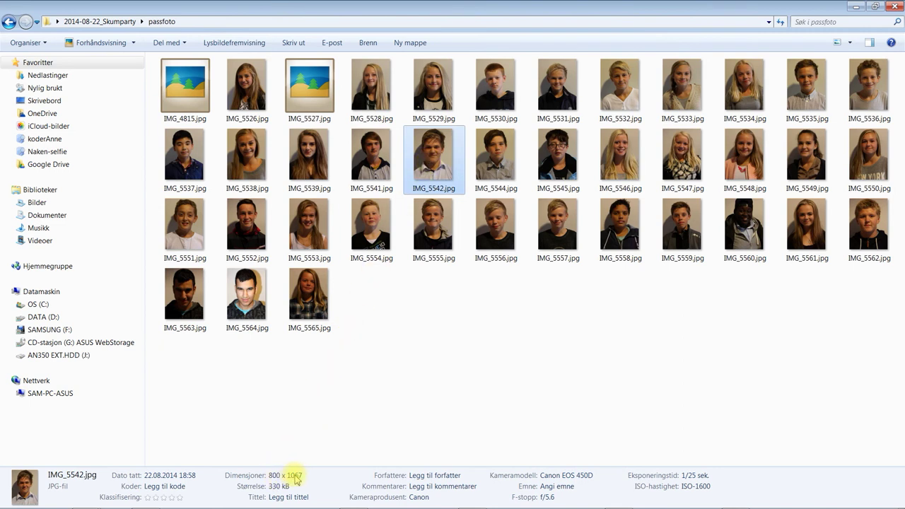
pyautogui.click(616, 216)
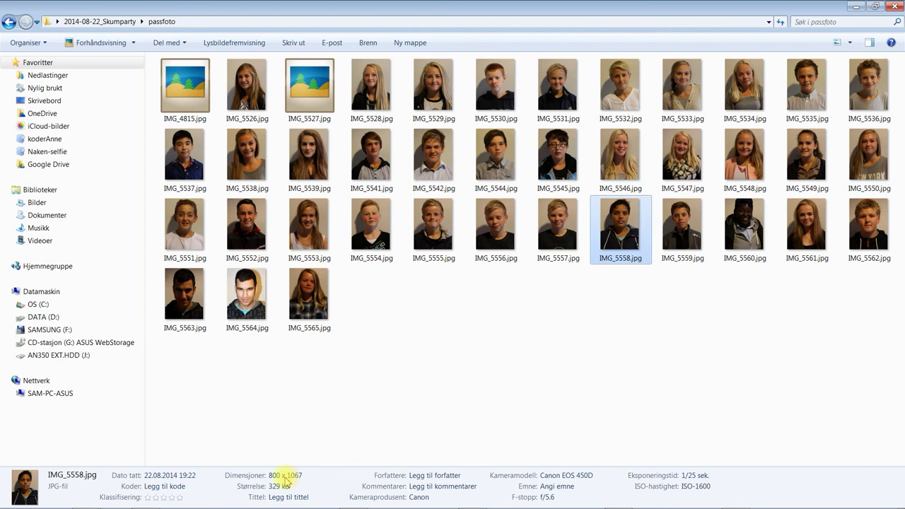
pyautogui.click(184, 79)
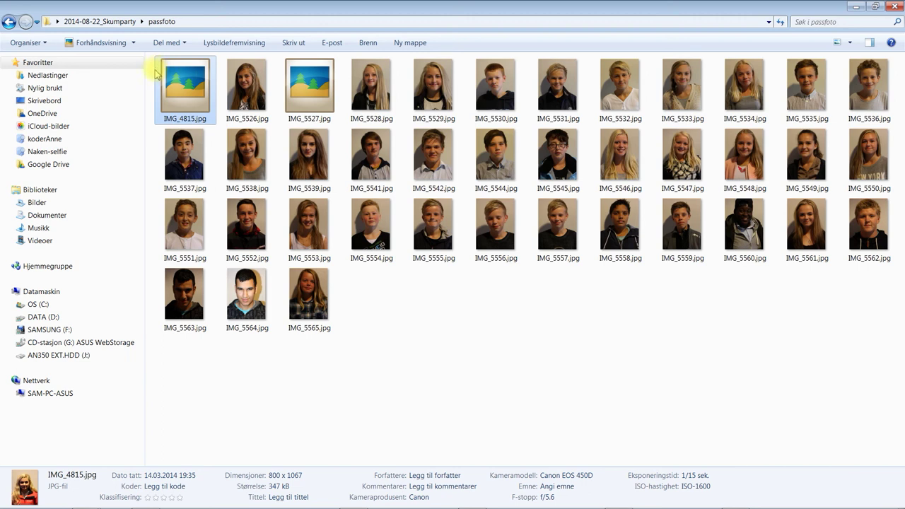
# View the cropped portraits IMG_4815.jpg and IMG_5527.jpg in the picture viewer, and close the passfoto folder window.
pyautogui.doubleClick(183, 97)
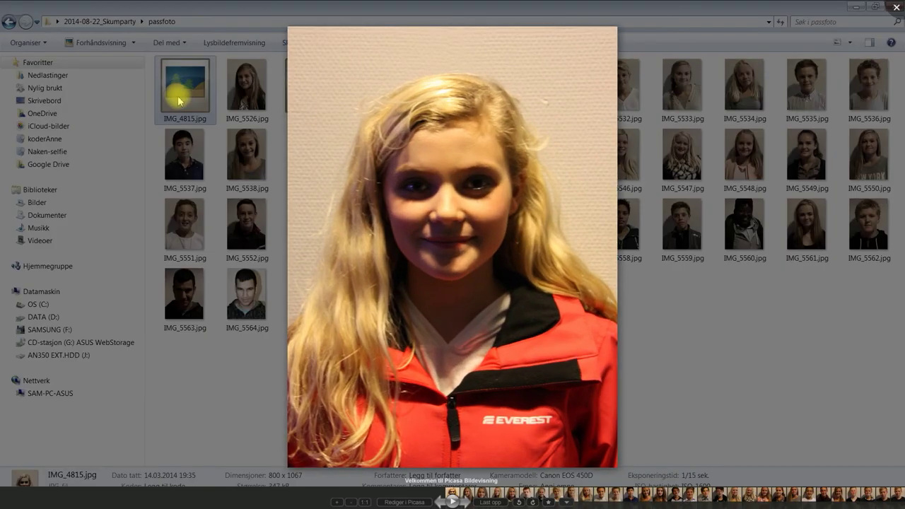
pyautogui.press('Escape')
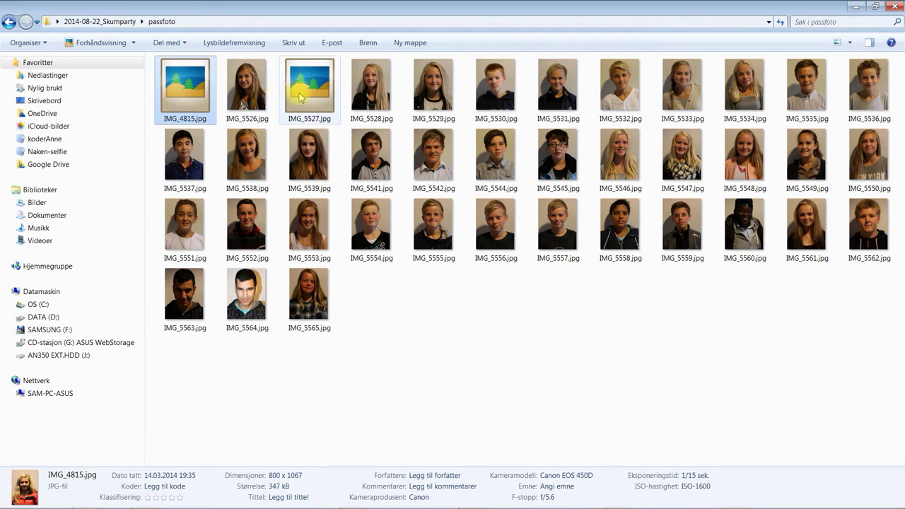
pyautogui.click(301, 97)
pyautogui.doubleClick(302, 95)
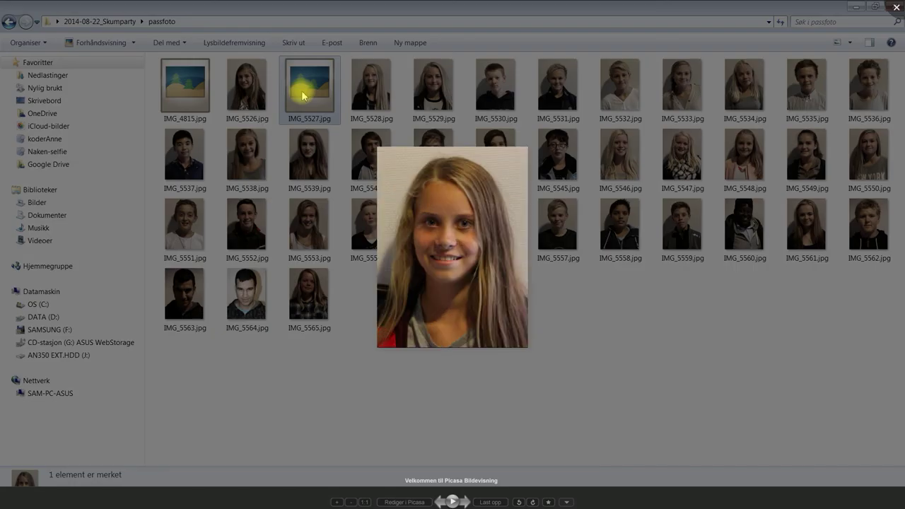
pyautogui.press('Escape')
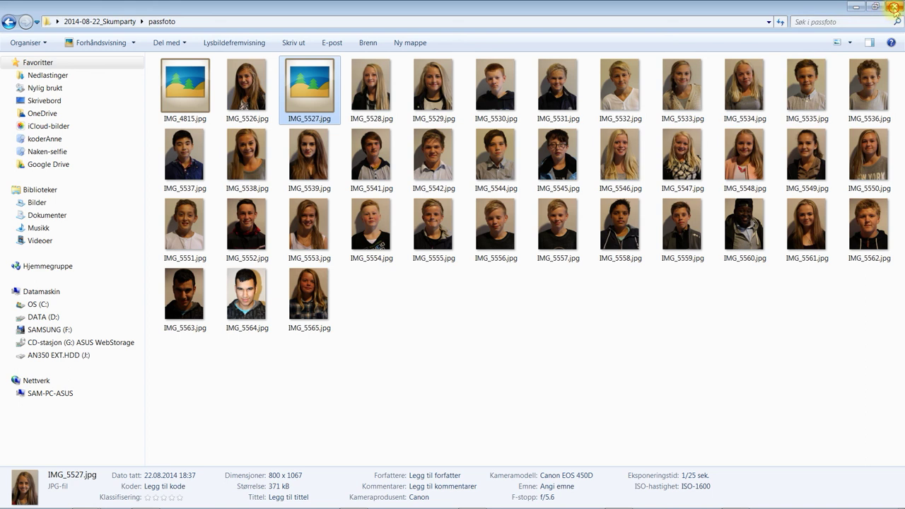
pyautogui.click(894, 7)
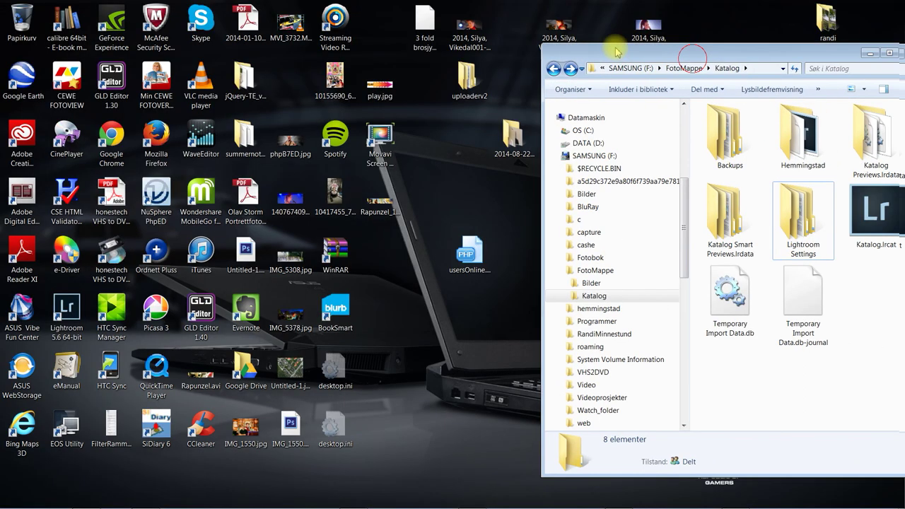